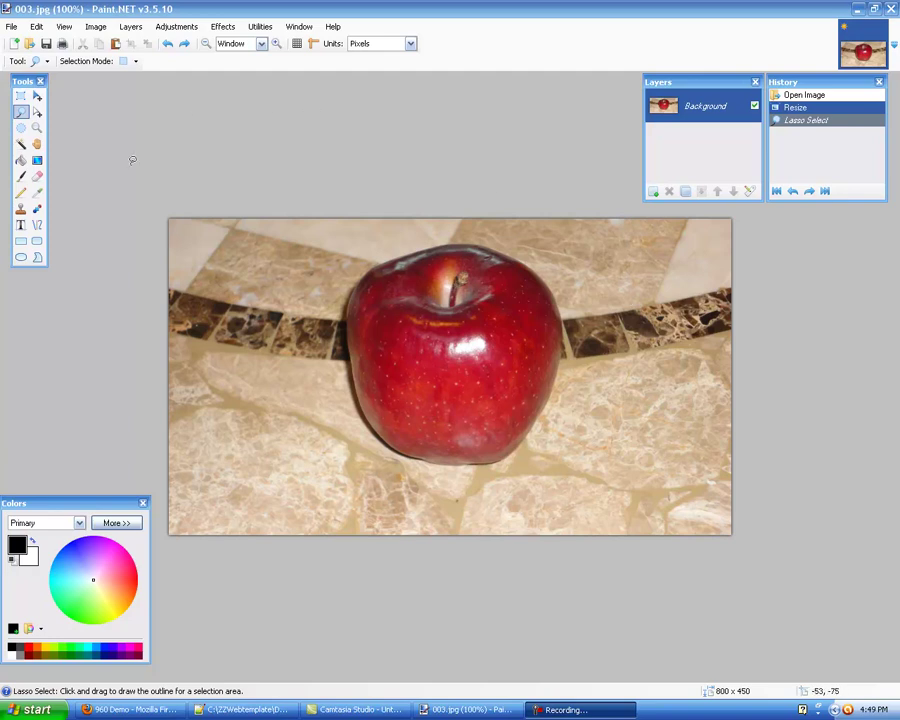
# Try a Magic Wand background selection at 37% tolerance, then undo it.
pyautogui.click(21, 143)
pyautogui.moveTo(278, 66); pyautogui.dragTo(300, 62)
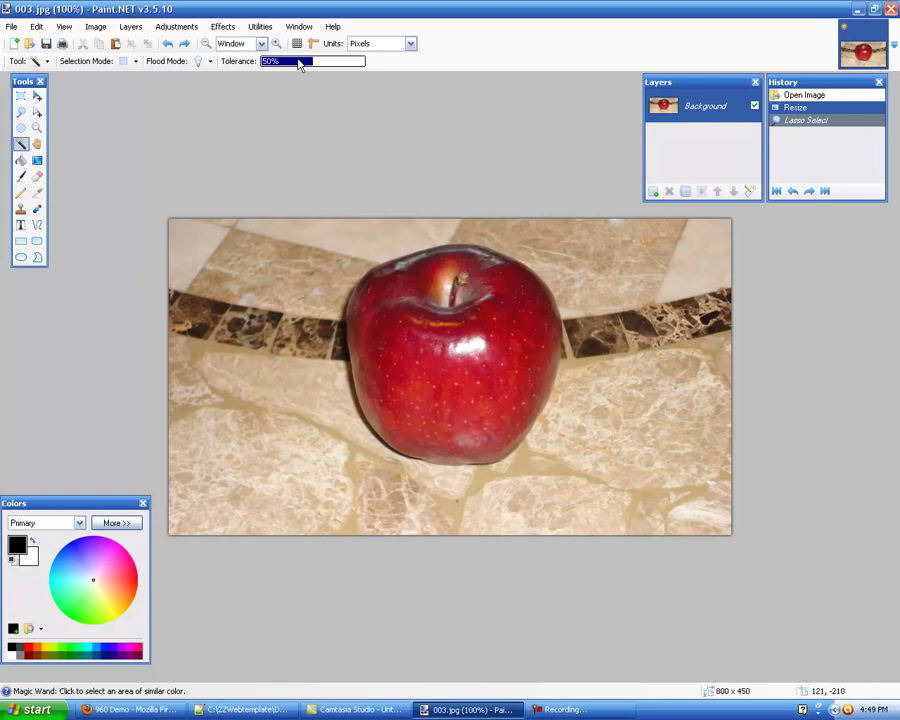
pyautogui.click(310, 265)
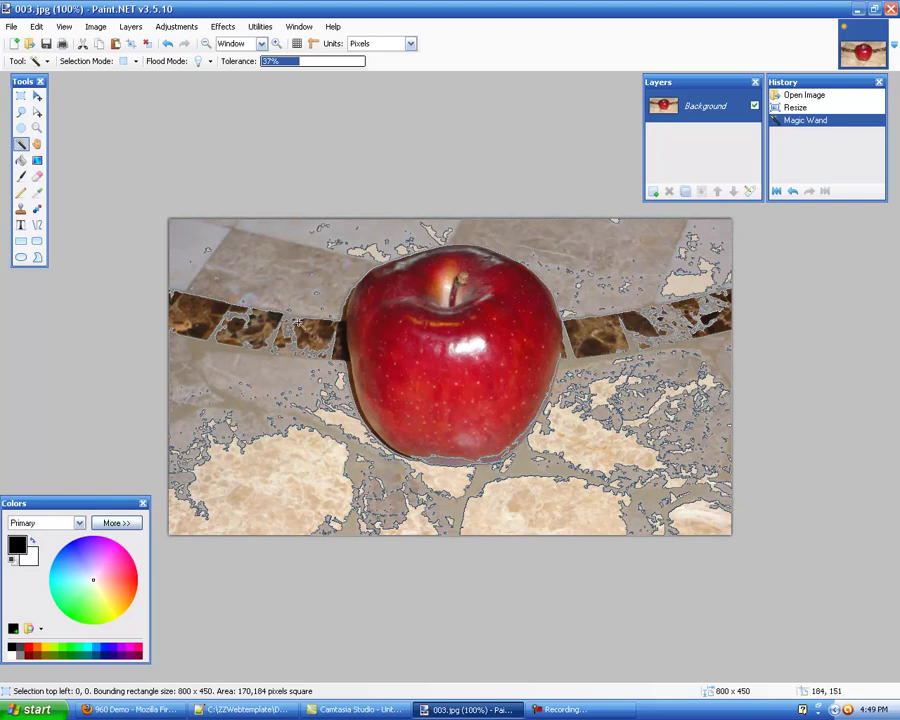
pyautogui.click(35, 27)
pyautogui.click(56, 43)
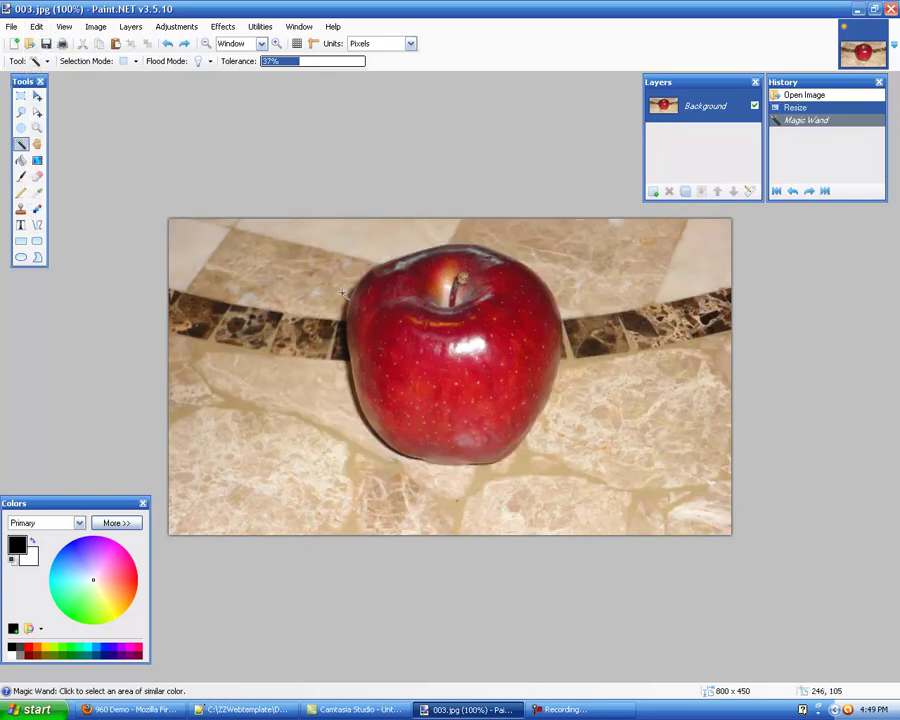
# Lasso a freehand outline around the apple and invert the selection onto the background.
pyautogui.click(20, 112)
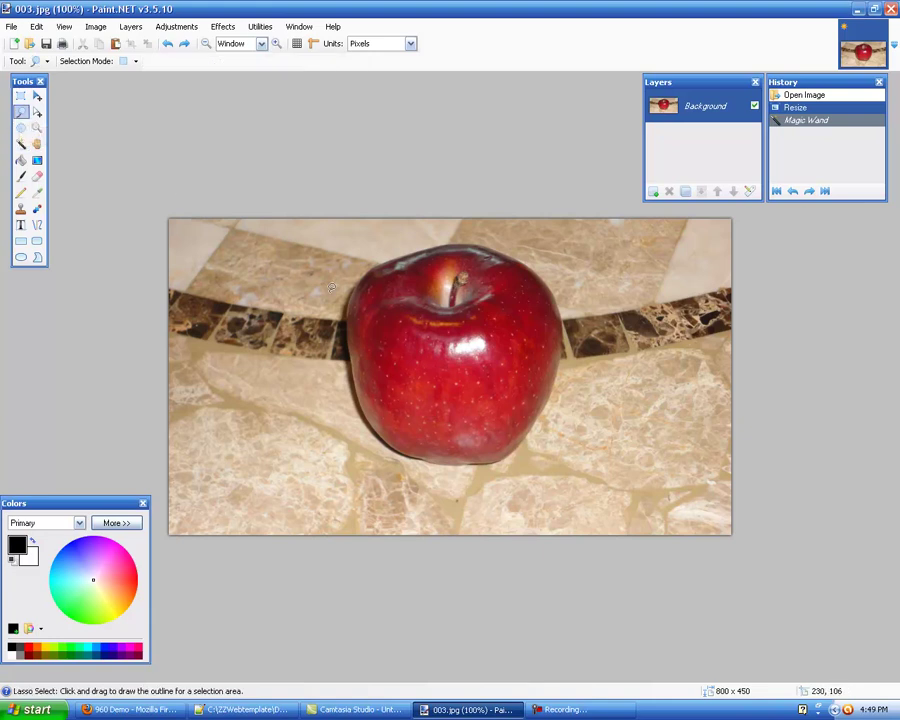
pyautogui.moveTo(338, 296)
pyautogui.mouseDown()
pyautogui.moveTo(412, 238)
pyautogui.moveTo(527, 245)
pyautogui.moveTo(553, 264)
pyautogui.moveTo(569, 298)
pyautogui.moveTo(573, 372)
pyautogui.moveTo(554, 430)
pyautogui.moveTo(515, 472)
pyautogui.moveTo(490, 483)
pyautogui.moveTo(412, 474)
pyautogui.moveTo(376, 457)
pyautogui.moveTo(340, 338)
pyautogui.mouseUp()
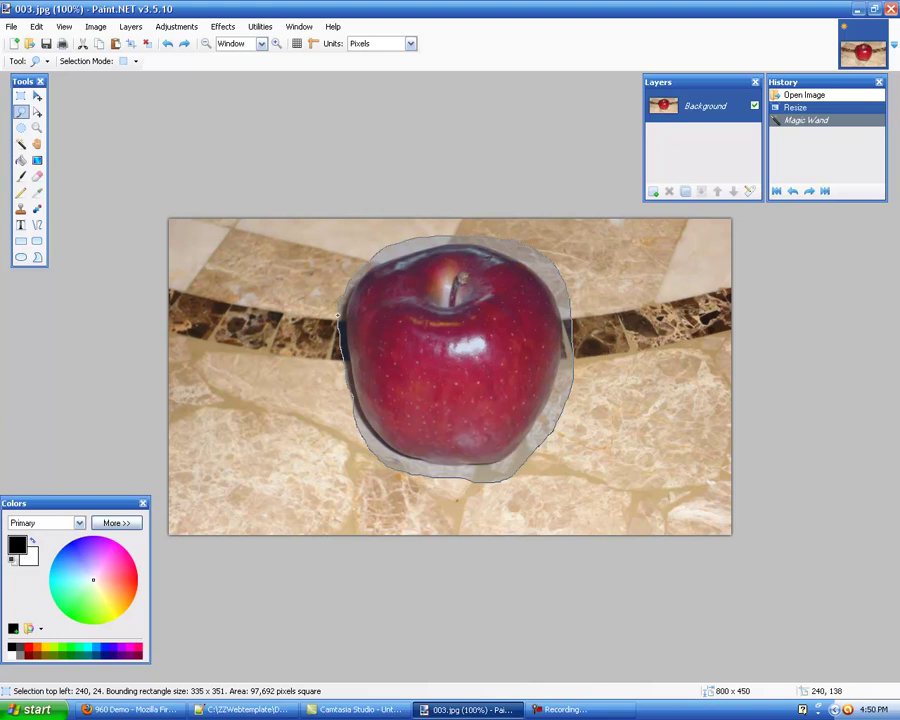
pyautogui.moveTo(338, 296); pyautogui.dragTo(336, 290)
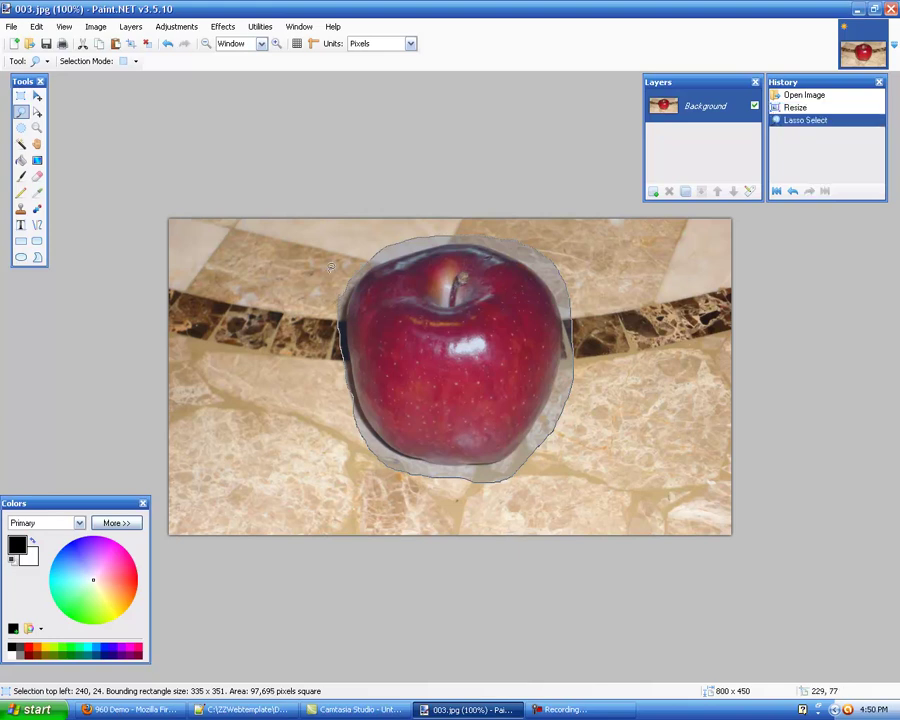
pyautogui.click(66, 30)
pyautogui.moveTo(96, 33)
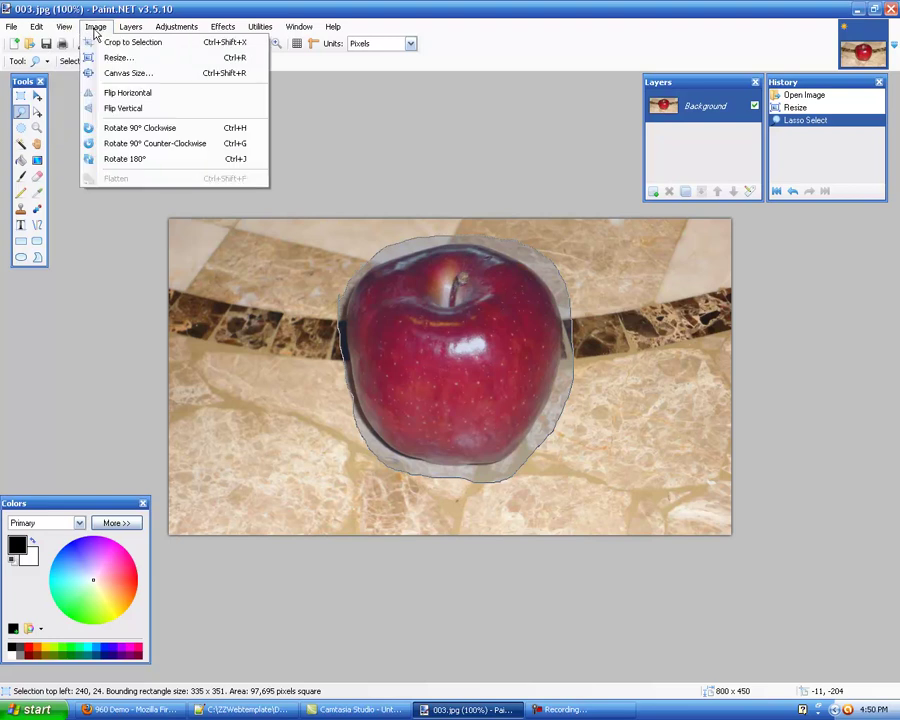
pyautogui.moveTo(36, 29)
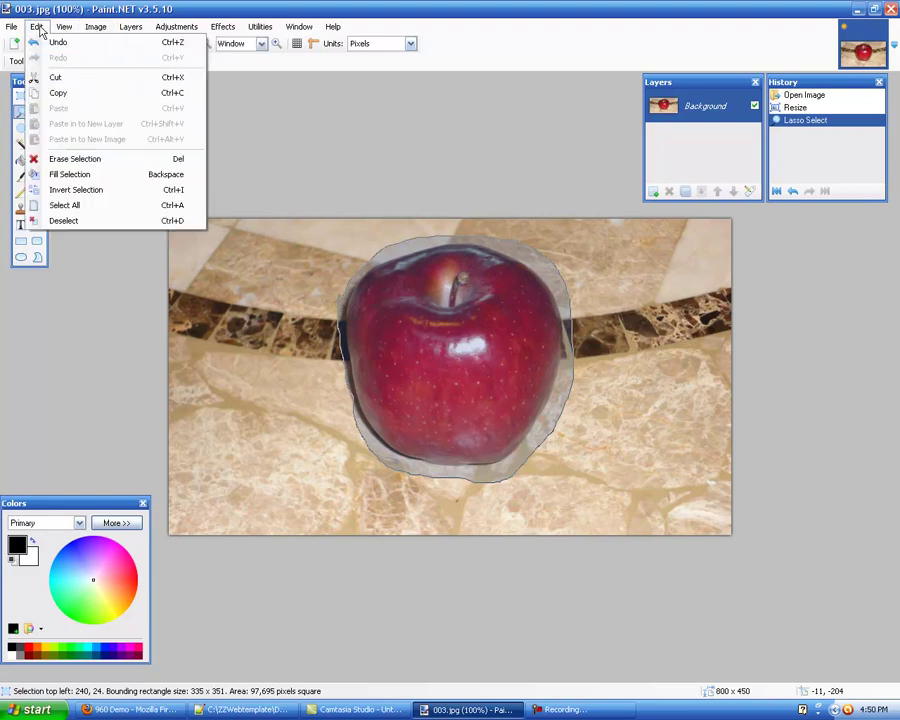
pyautogui.click(75, 190)
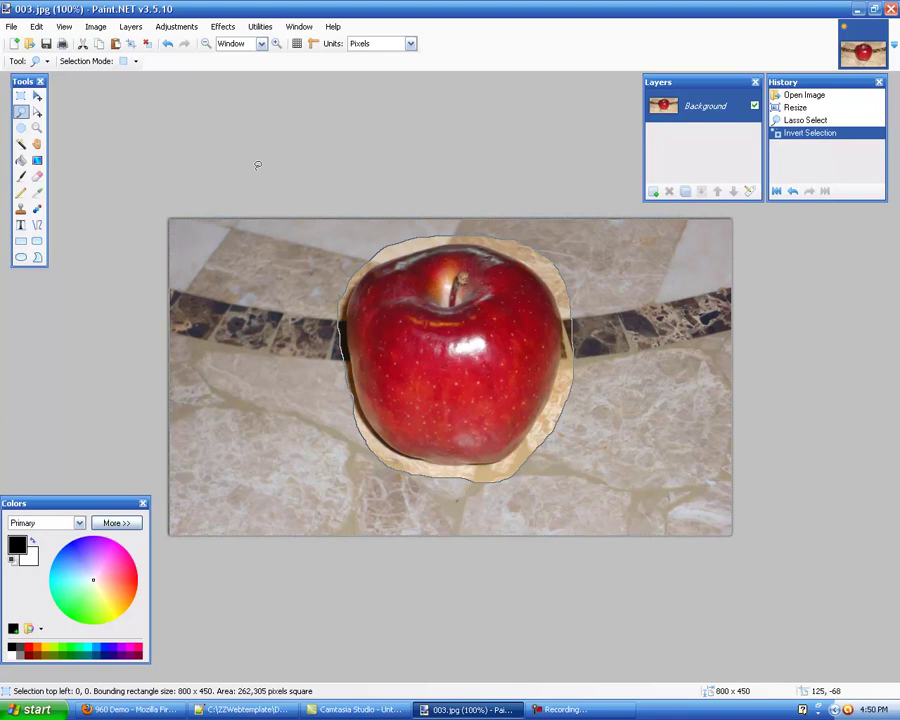
# Erase the selected background to transparency and crop the canvas around the apple to 422 × 392.
pyautogui.press('Delete')
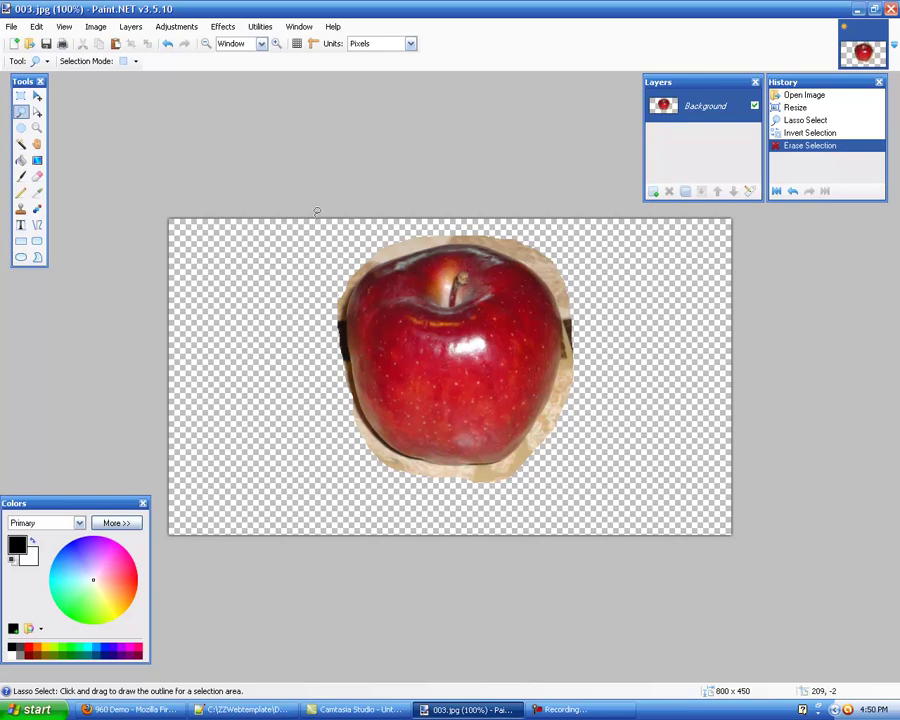
pyautogui.click(21, 97)
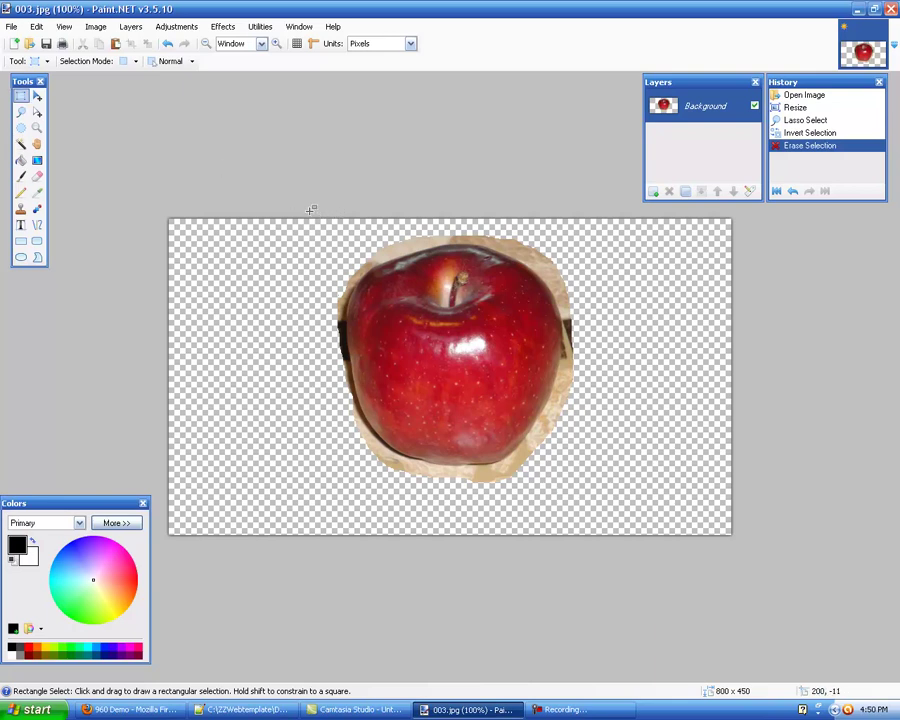
pyautogui.moveTo(310, 211); pyautogui.dragTo(606, 494)
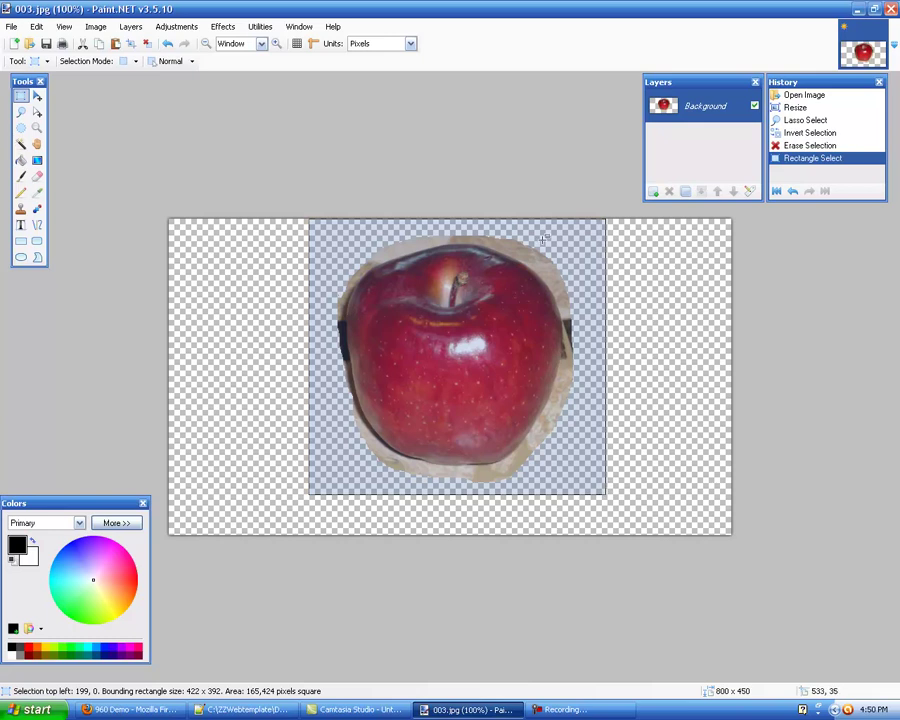
pyautogui.click(97, 27)
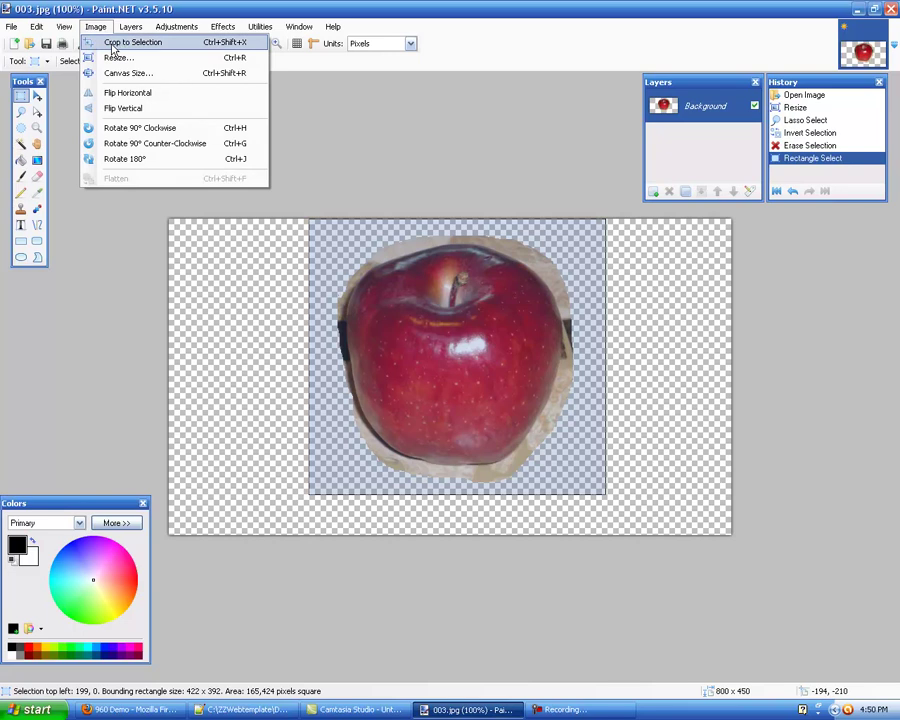
pyautogui.click(113, 44)
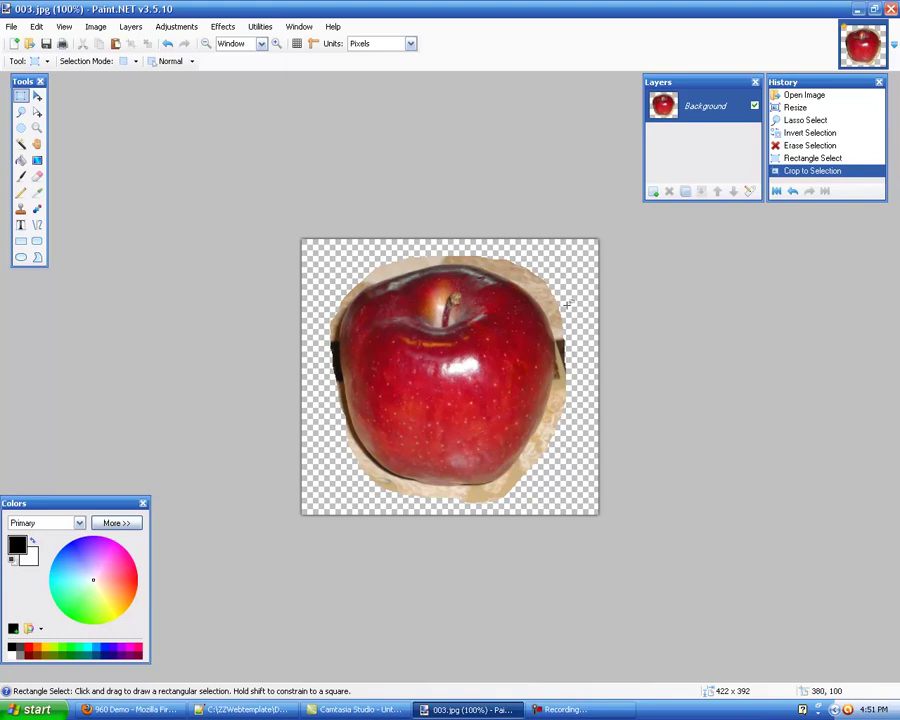
# Resize the image to width 1422 (1422 × 1321) with aspect ratio maintained.
pyautogui.click(93, 28)
pyautogui.click(118, 57)
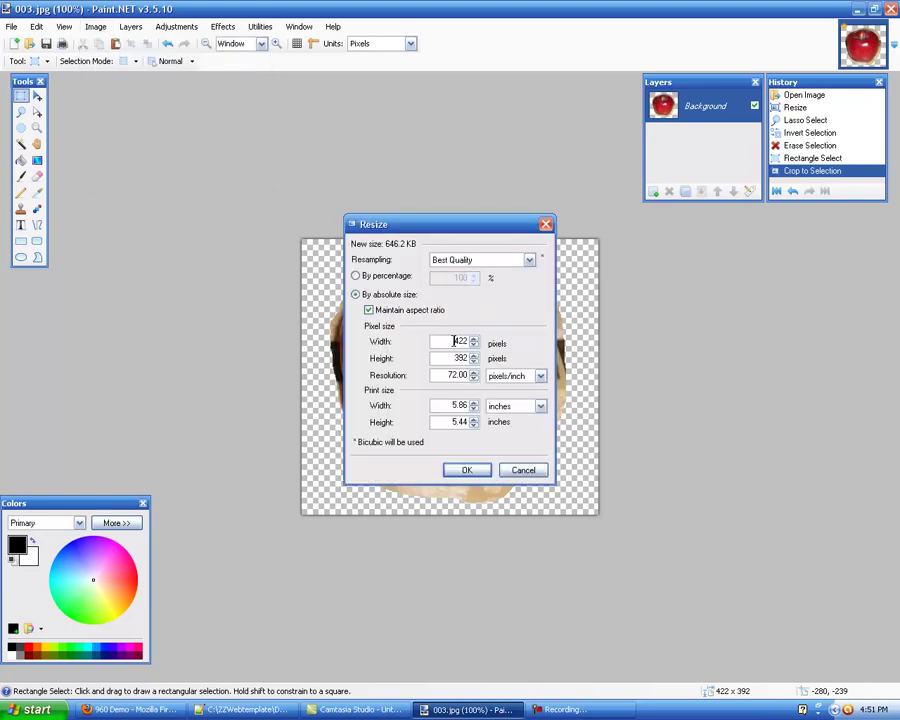
pyautogui.click(453, 341)
pyautogui.write('1')
pyautogui.click(469, 470)
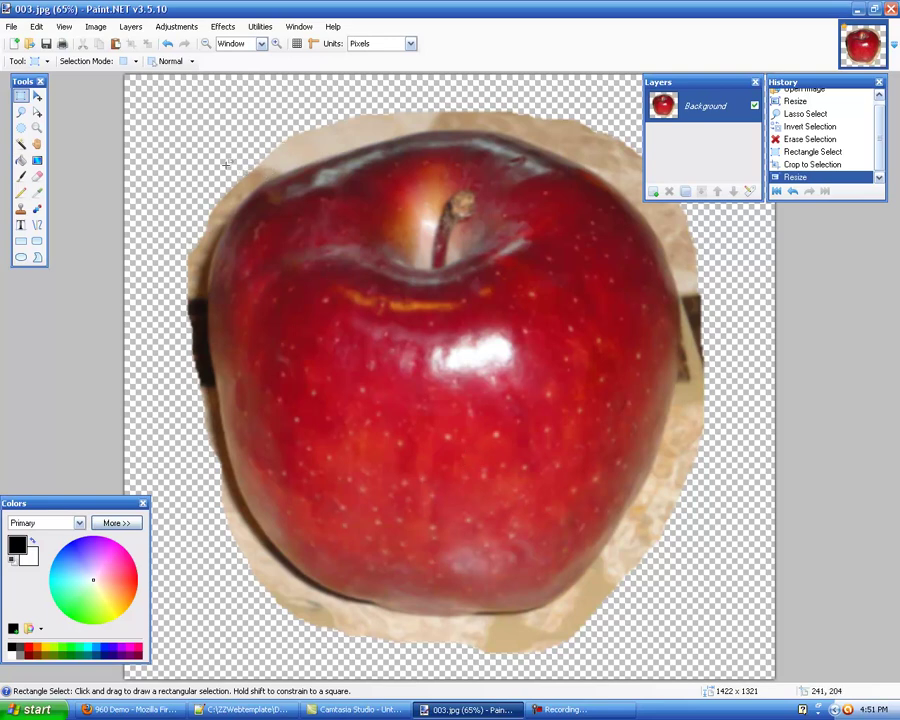
# Lasso the leftover background strip above the apple and delete it.
pyautogui.click(20, 128)
pyautogui.click(20, 112)
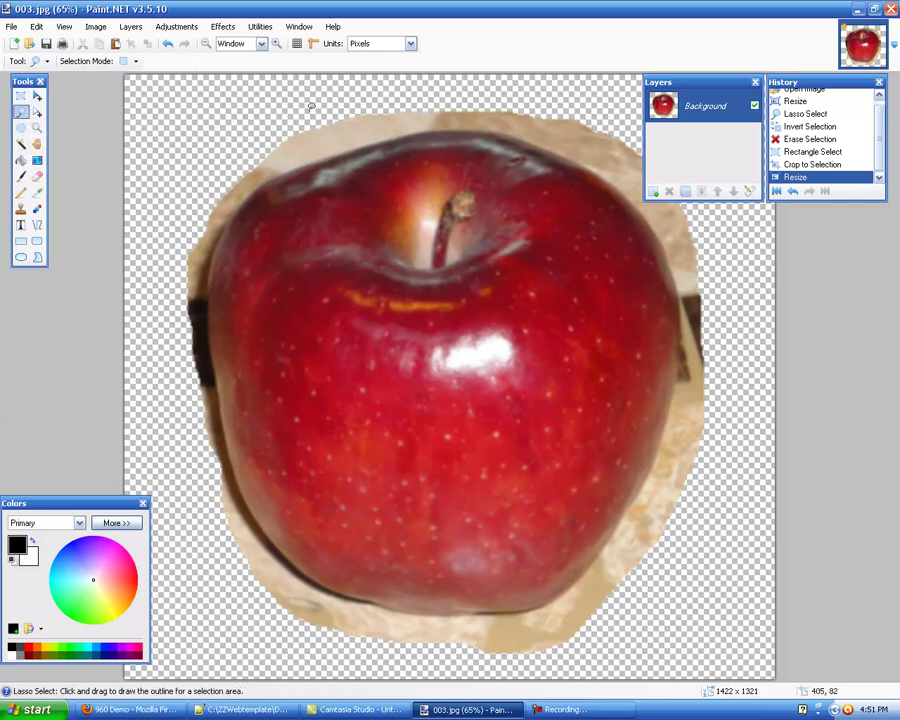
pyautogui.moveTo(315, 103)
pyautogui.mouseDown()
pyautogui.moveTo(267, 120)
pyautogui.moveTo(236, 149)
pyautogui.moveTo(238, 177)
pyautogui.moveTo(275, 178)
pyautogui.moveTo(339, 146)
pyautogui.moveTo(427, 126)
pyautogui.moveTo(497, 127)
pyautogui.moveTo(513, 100)
pyautogui.moveTo(509, 87)
pyautogui.mouseUp()
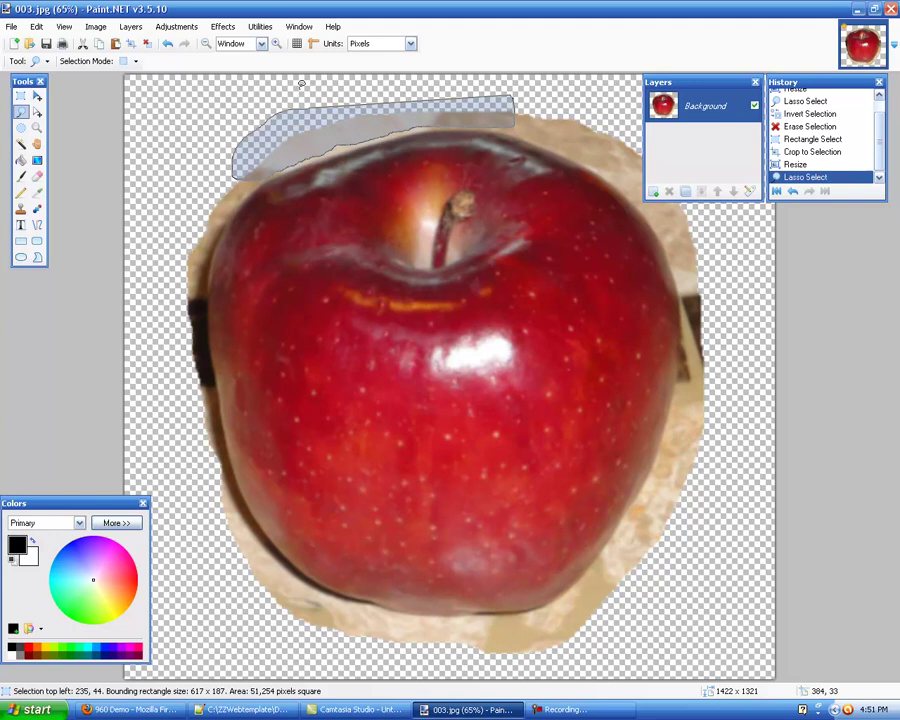
pyautogui.press('Delete')
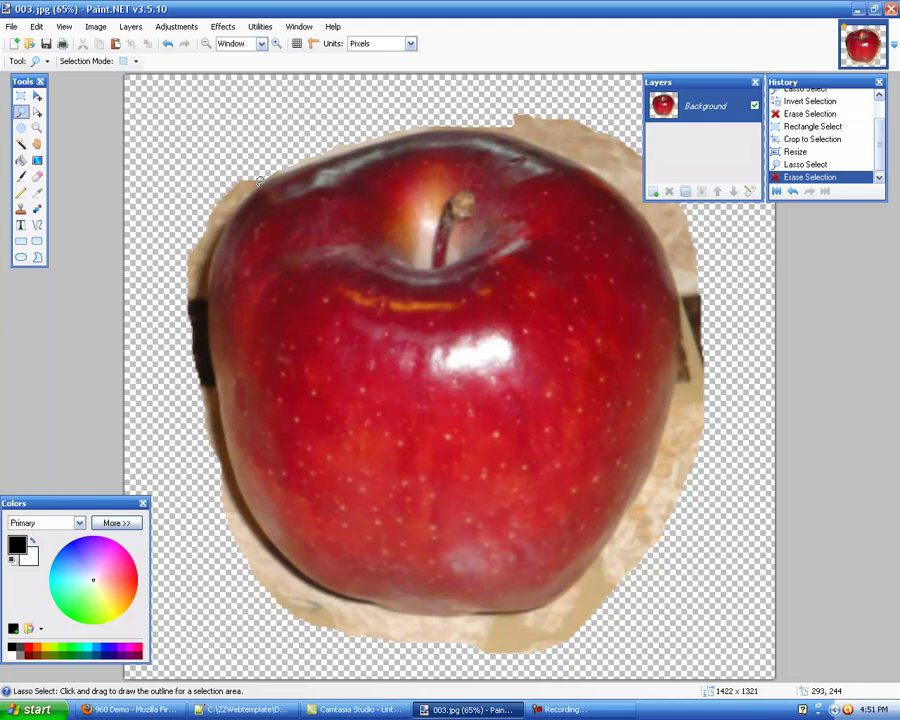
# Lasso the scrap at the apple's upper-left edge and erase it, removing the accidental black fill.
pyautogui.moveTo(257, 185)
pyautogui.mouseDown()
pyautogui.moveTo(230, 204)
pyautogui.moveTo(223, 198)
pyautogui.moveTo(229, 170)
pyautogui.moveTo(259, 157)
pyautogui.mouseUp()
pyautogui.press('BackSpace')
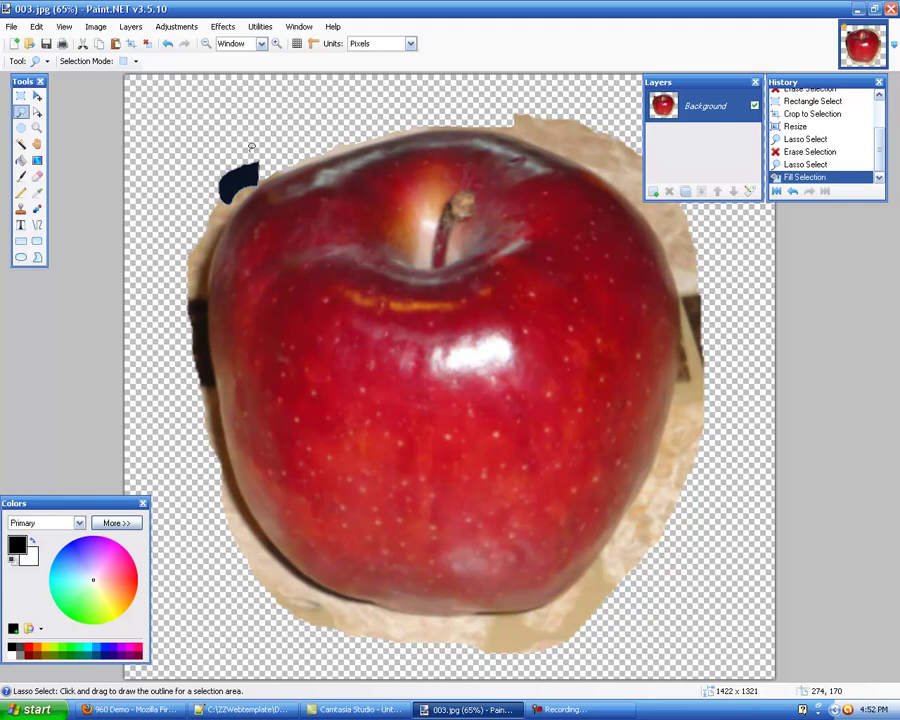
pyautogui.press('Delete')
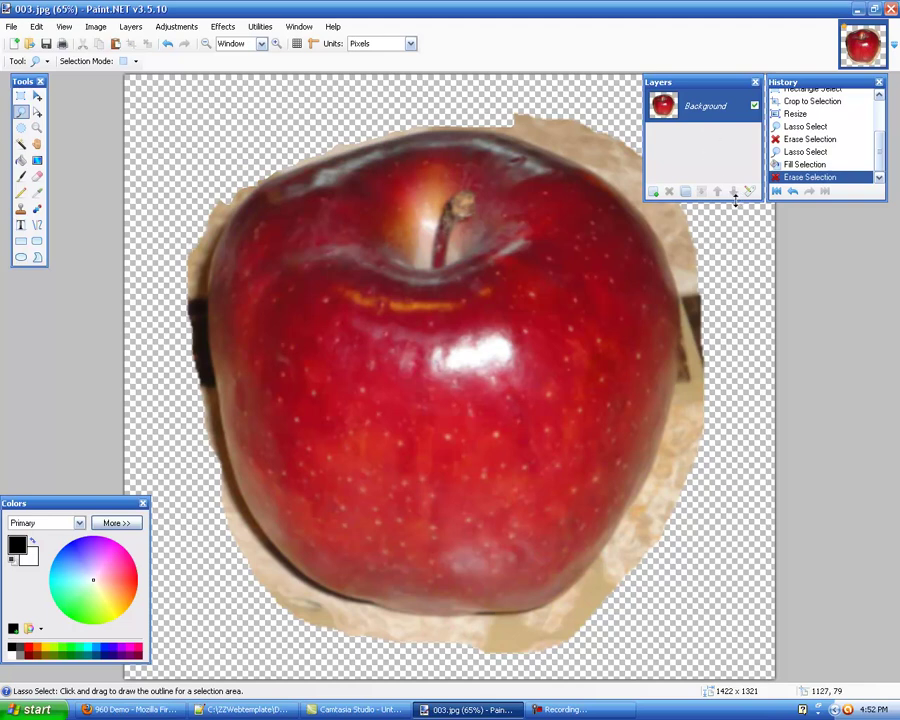
pyautogui.moveTo(713, 84); pyautogui.dragTo(727, 29)
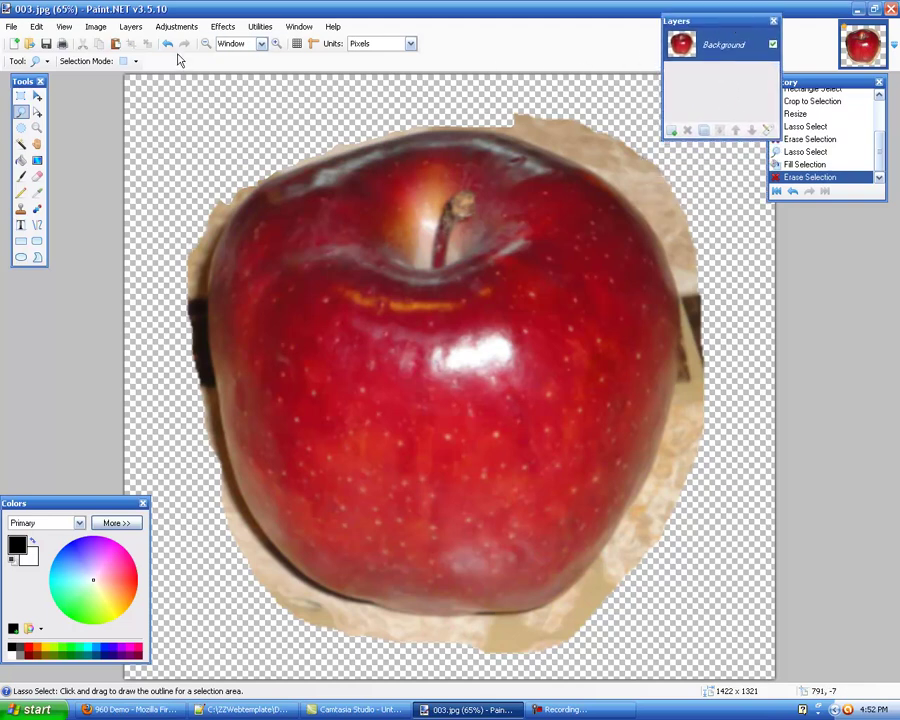
# With the Eraser, clear a fleck at the upper-left edge and set brush width to 10.
pyautogui.click(38, 178)
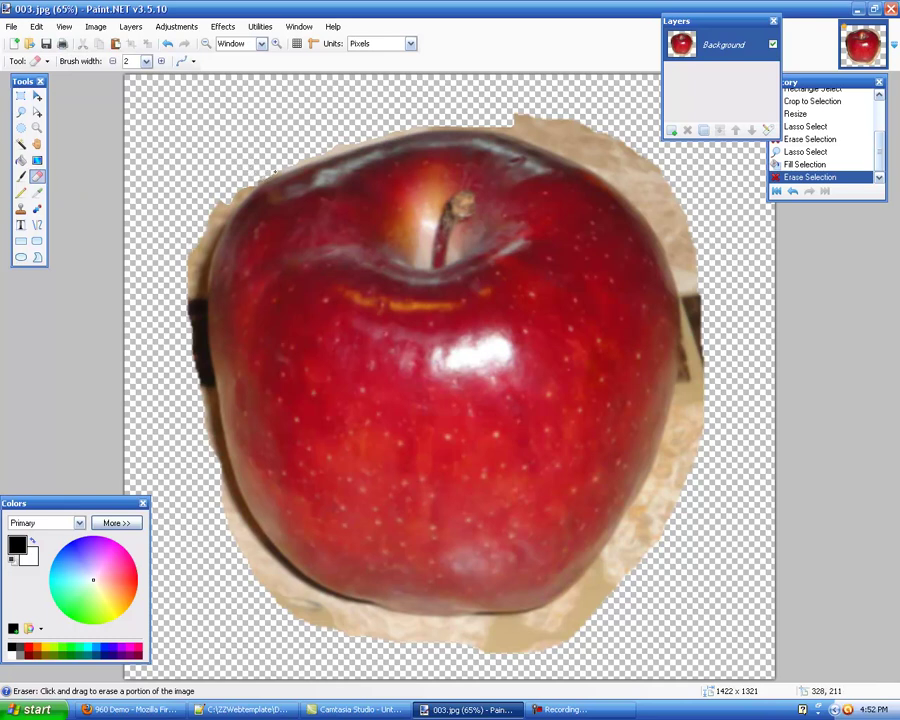
pyautogui.click(268, 158)
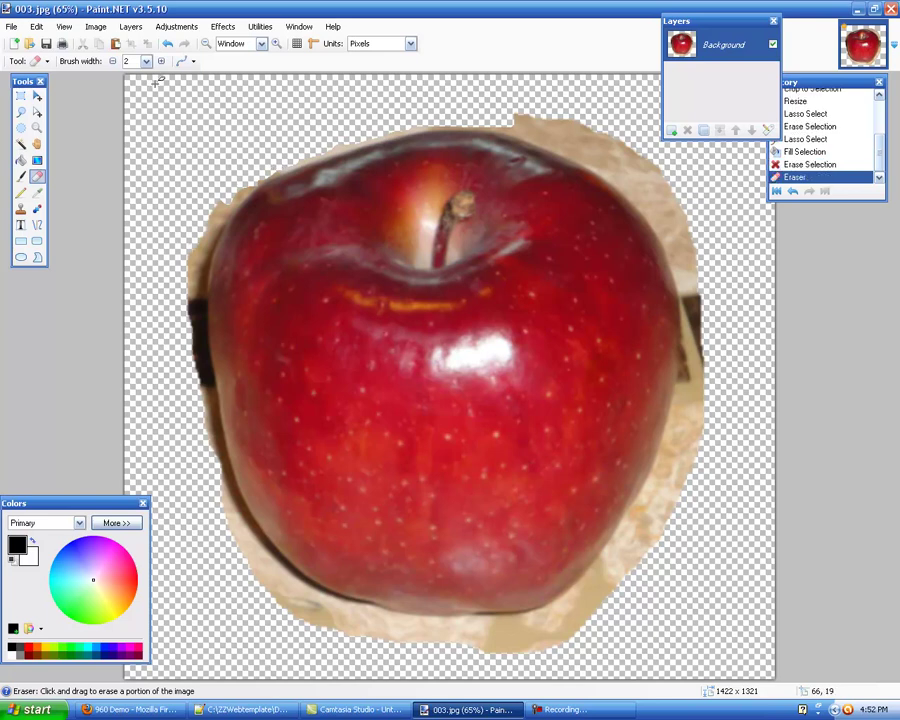
pyautogui.click(146, 61)
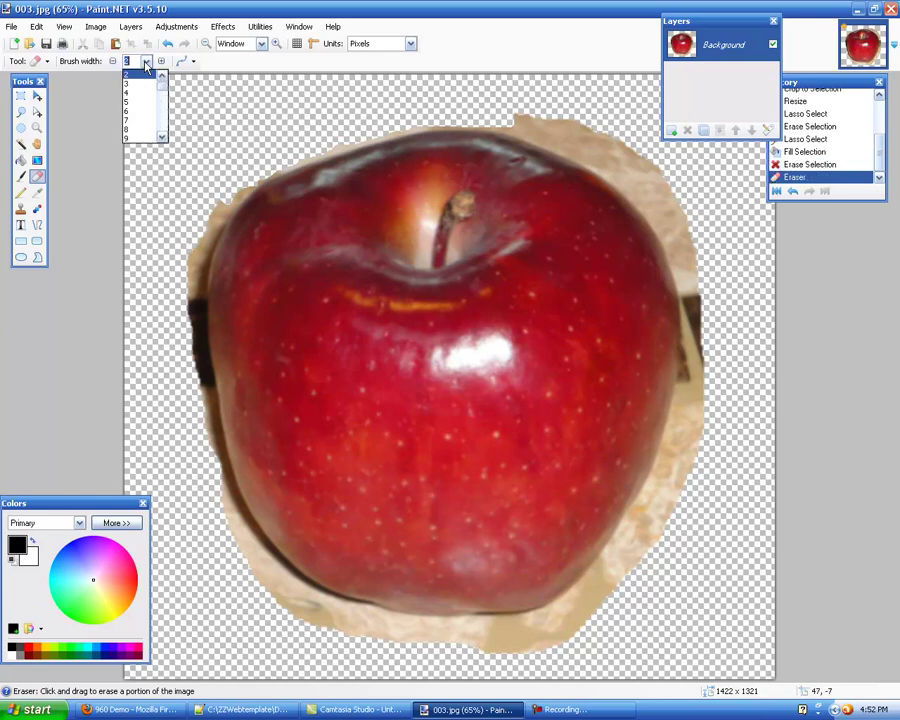
pyautogui.click(162, 136)
pyautogui.click(162, 136)
pyautogui.click(162, 136)
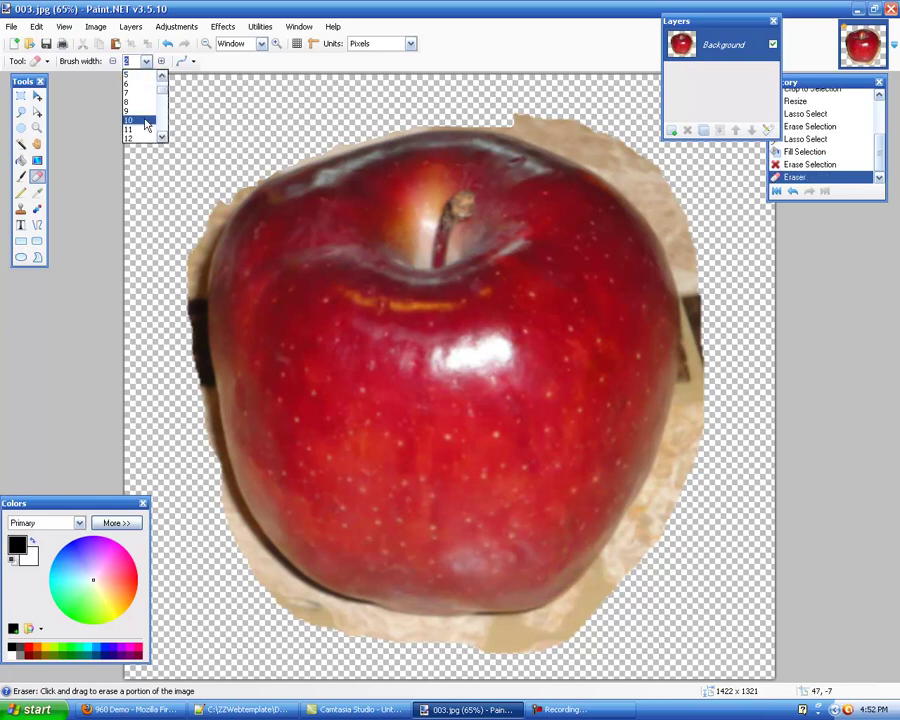
pyautogui.click(145, 122)
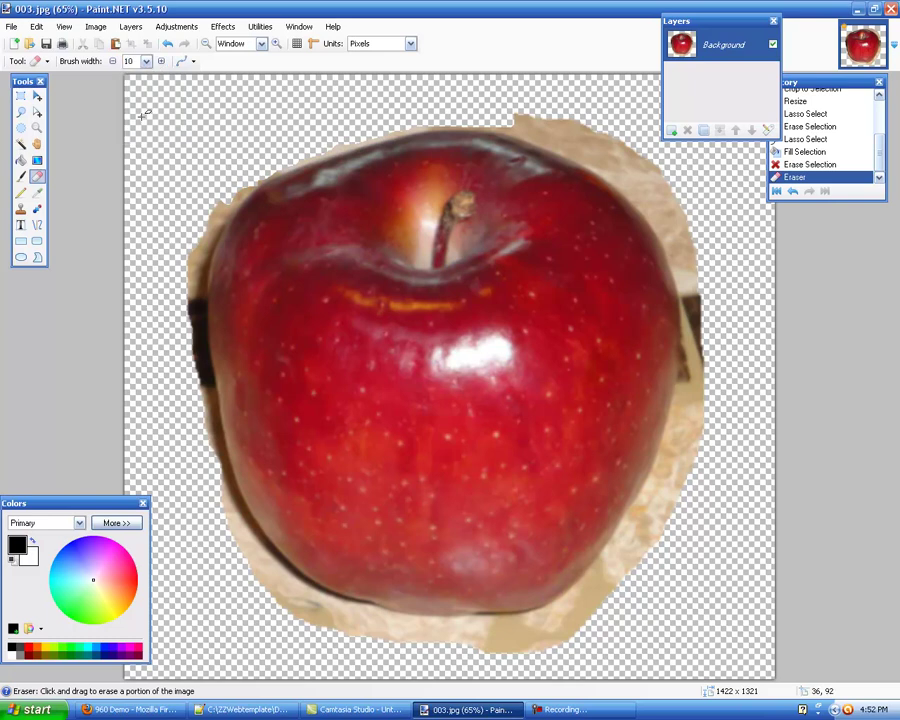
# Erase spots along the apple's top-left and right edges, undoing a stroke that went too far.
pyautogui.click(244, 187)
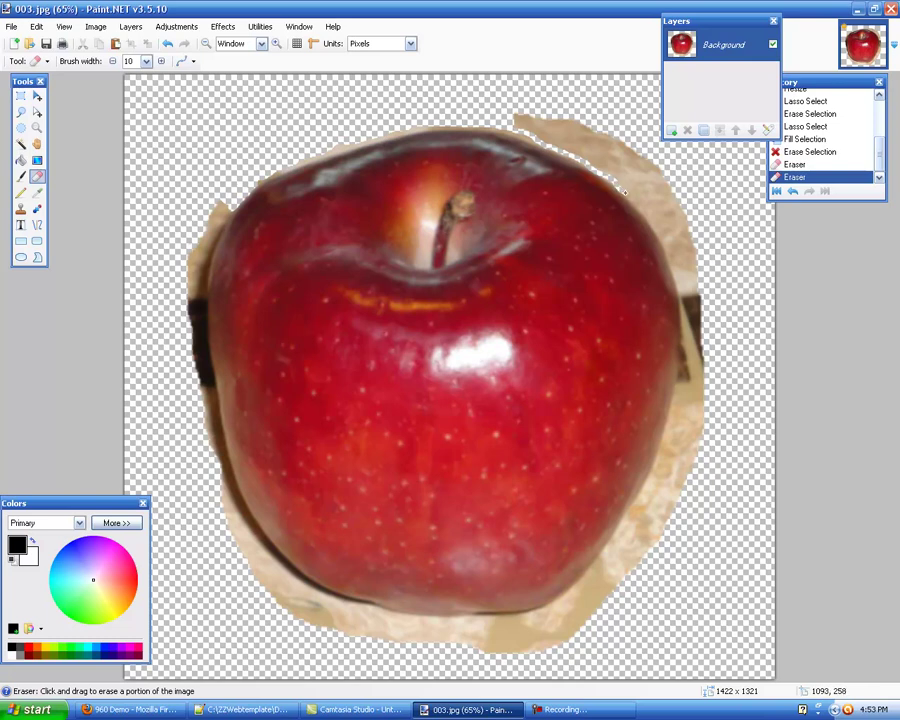
pyautogui.moveTo(652, 222)
pyautogui.mouseDown()
pyautogui.moveTo(677, 298)
pyautogui.moveTo(671, 420)
pyautogui.moveTo(643, 502)
pyautogui.moveTo(587, 572)
pyautogui.moveTo(226, 376)
pyautogui.mouseUp()
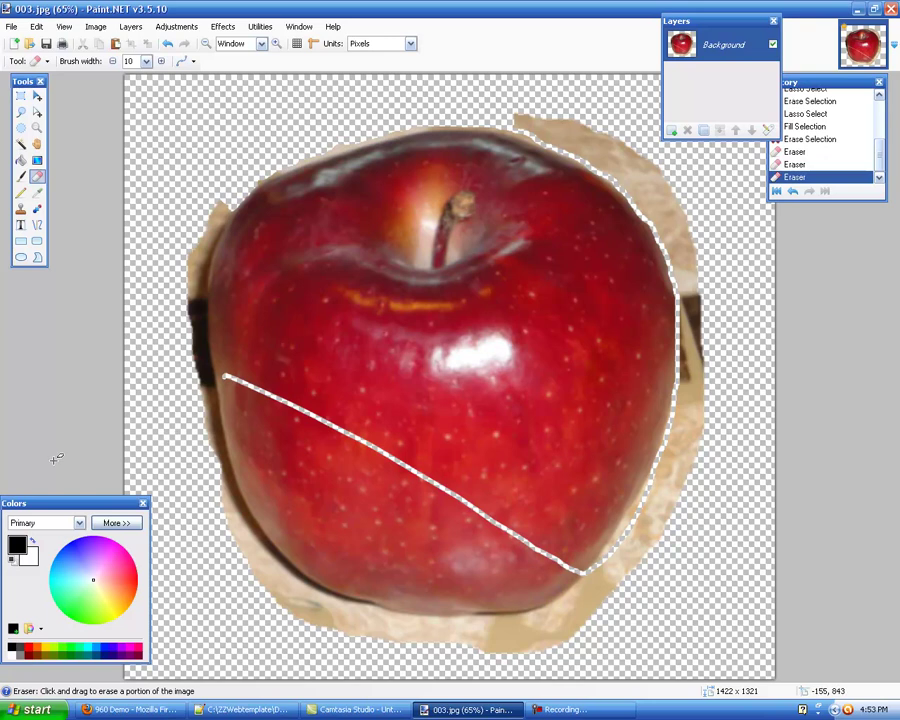
pyautogui.click(40, 27)
pyautogui.click(60, 40)
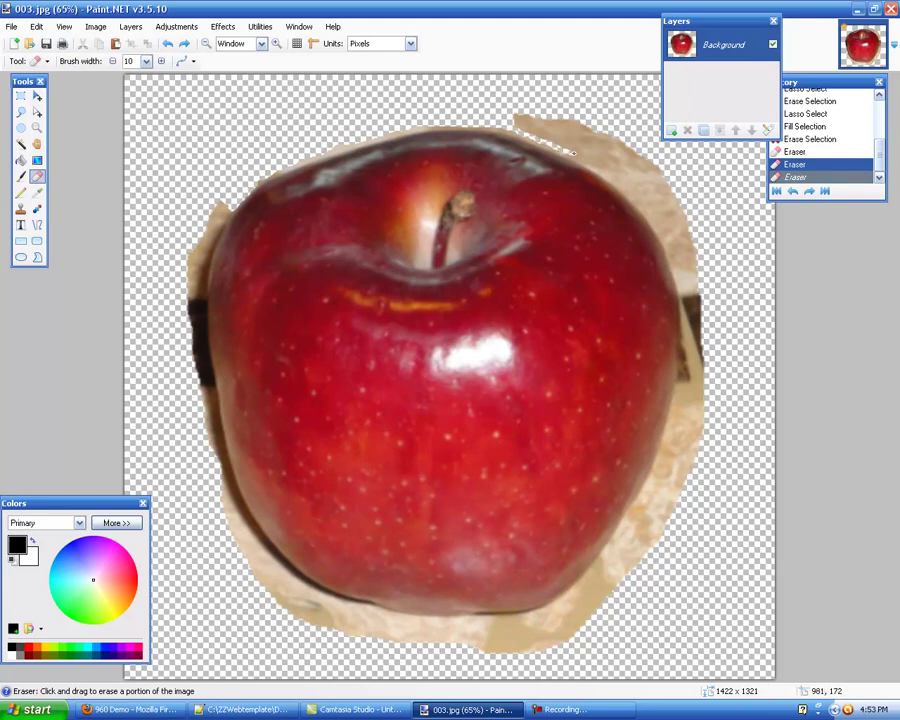
# Erase leftover paper along the apple's top-right edge, undoing a stroke that cut into the apple.
pyautogui.moveTo(575, 152); pyautogui.dragTo(590, 133)
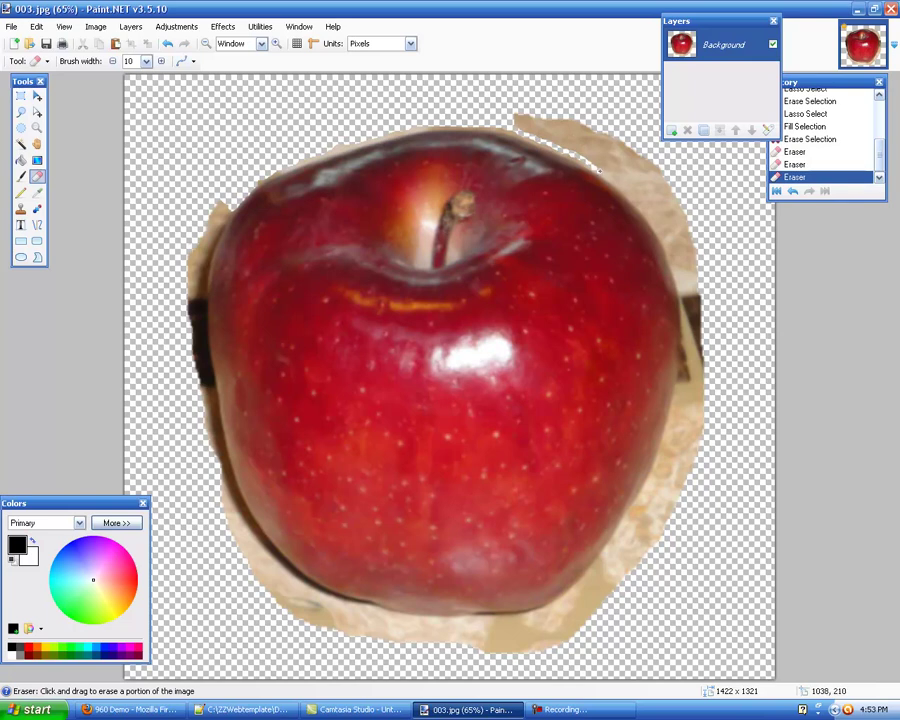
pyautogui.click(616, 180)
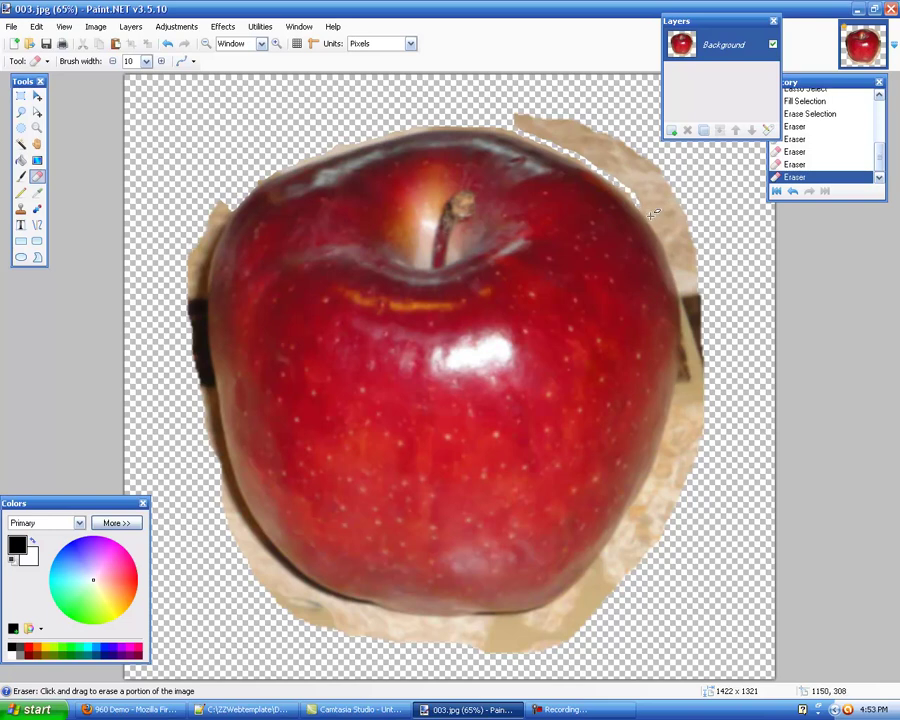
pyautogui.moveTo(640, 207)
pyautogui.mouseDown()
pyautogui.moveTo(621, 278)
pyautogui.moveTo(650, 286)
pyautogui.mouseUp()
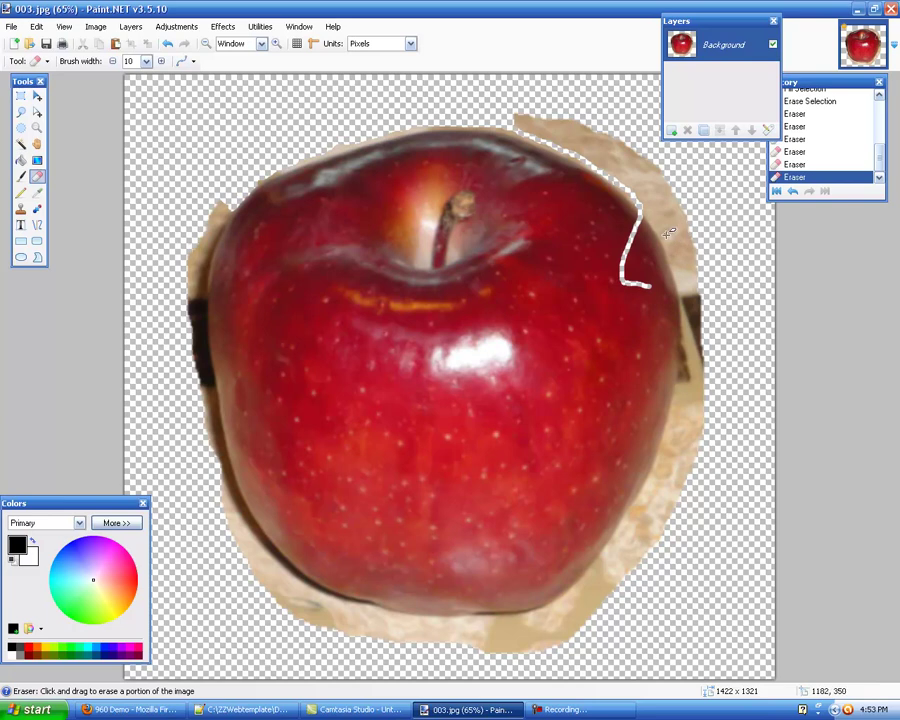
pyautogui.click(36, 26)
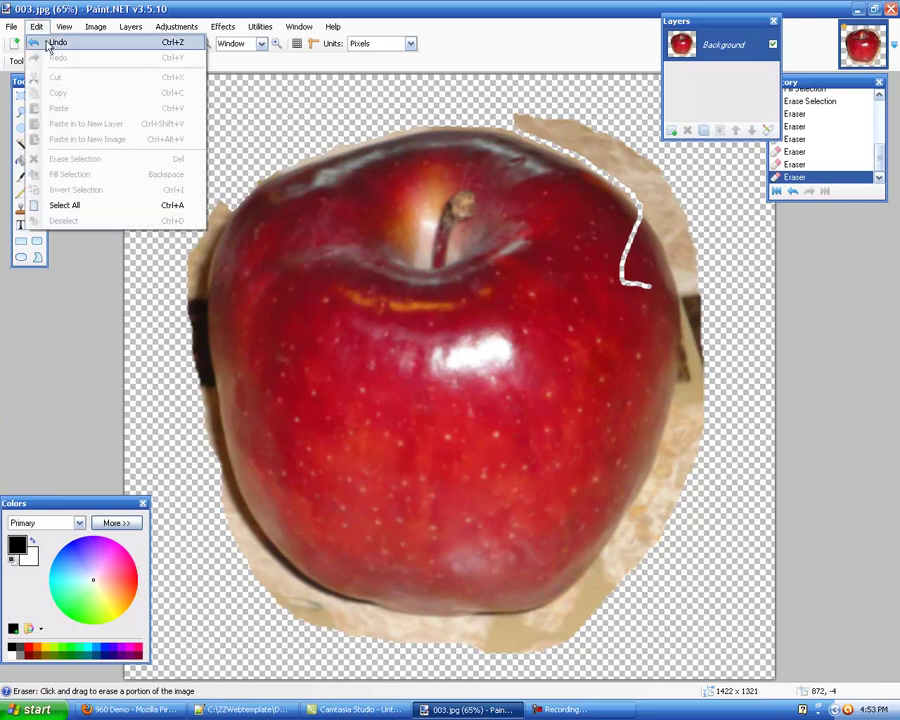
pyautogui.click(52, 42)
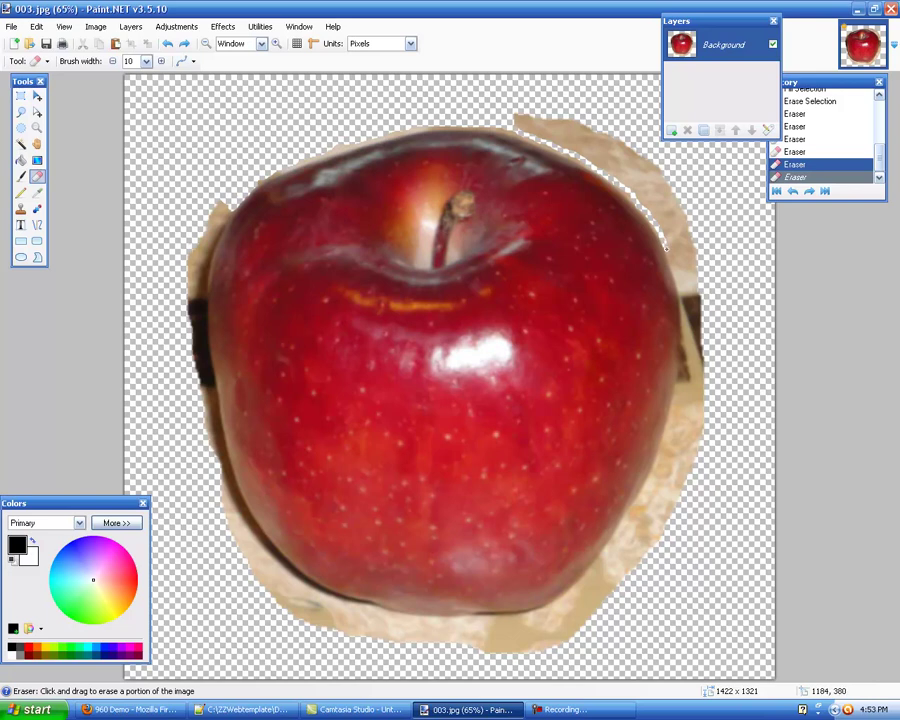
pyautogui.moveTo(667, 250); pyautogui.dragTo(676, 232)
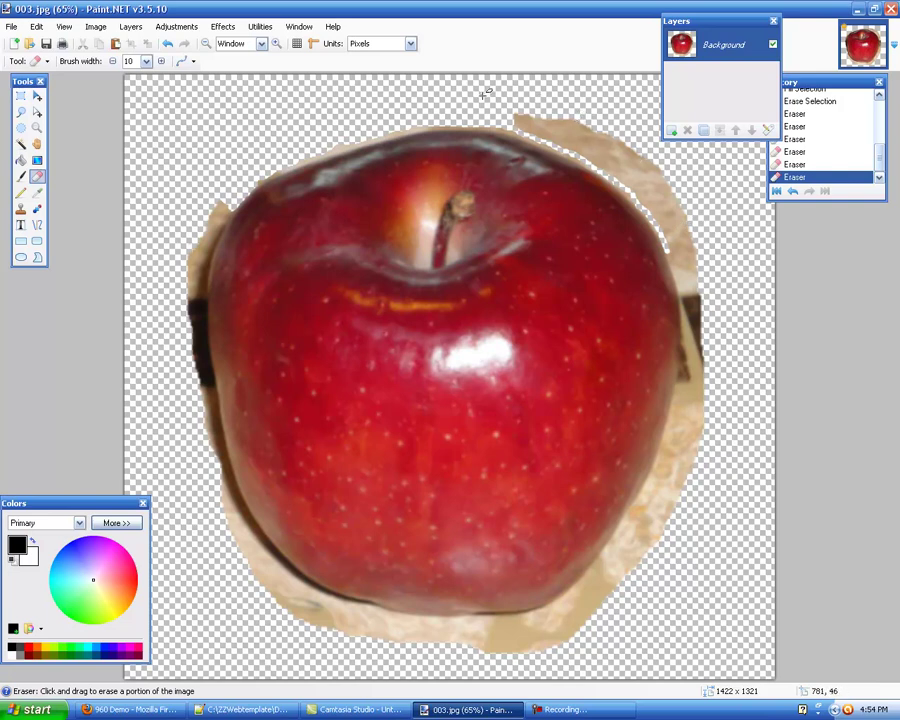
# Lasso the paper scrap beyond the apple's top-right edge and delete it to transparency.
pyautogui.click(21, 112)
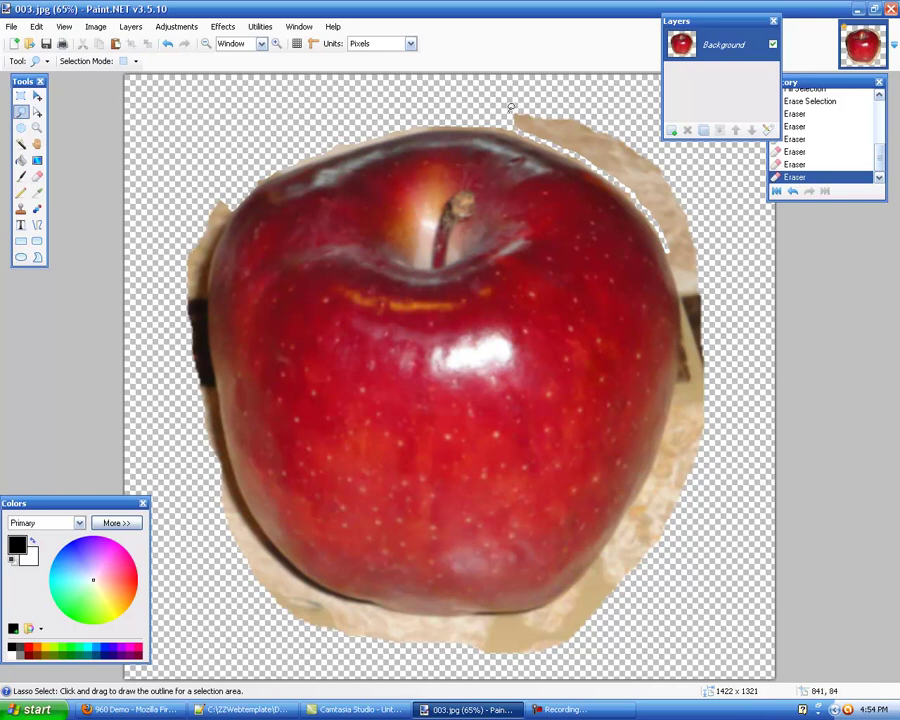
pyautogui.moveTo(510, 112)
pyautogui.mouseDown()
pyautogui.moveTo(565, 159)
pyautogui.moveTo(599, 165)
pyautogui.moveTo(627, 190)
pyautogui.moveTo(635, 180)
pyautogui.mouseUp()
pyautogui.click(36, 26)
pyautogui.click(57, 44)
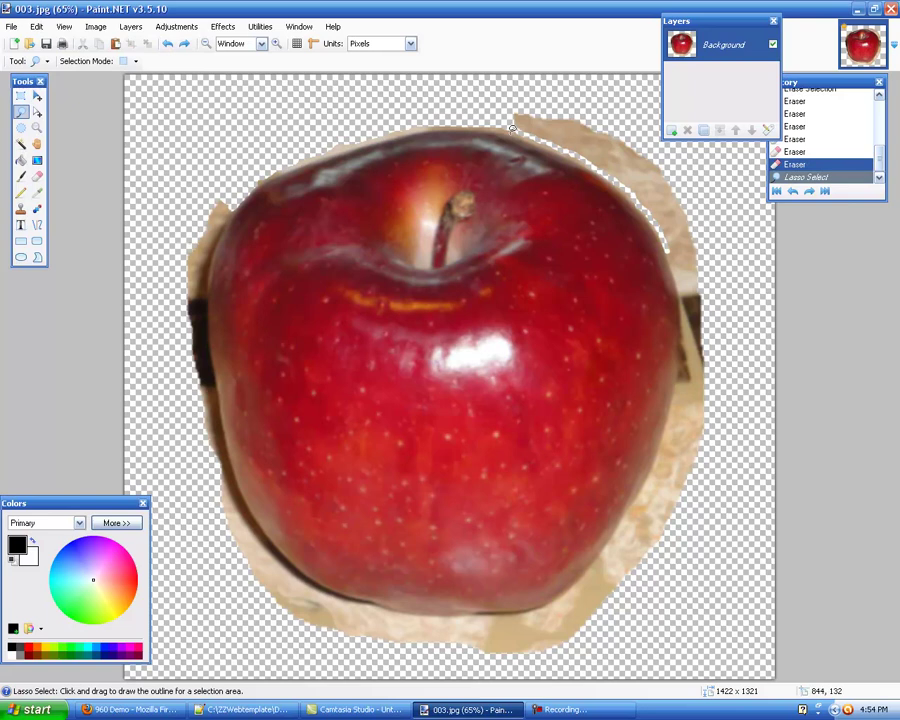
pyautogui.moveTo(511, 134)
pyautogui.mouseDown()
pyautogui.moveTo(633, 192)
pyautogui.moveTo(676, 253)
pyautogui.moveTo(693, 205)
pyautogui.moveTo(688, 180)
pyautogui.moveTo(661, 148)
pyautogui.moveTo(560, 110)
pyautogui.moveTo(504, 104)
pyautogui.mouseUp()
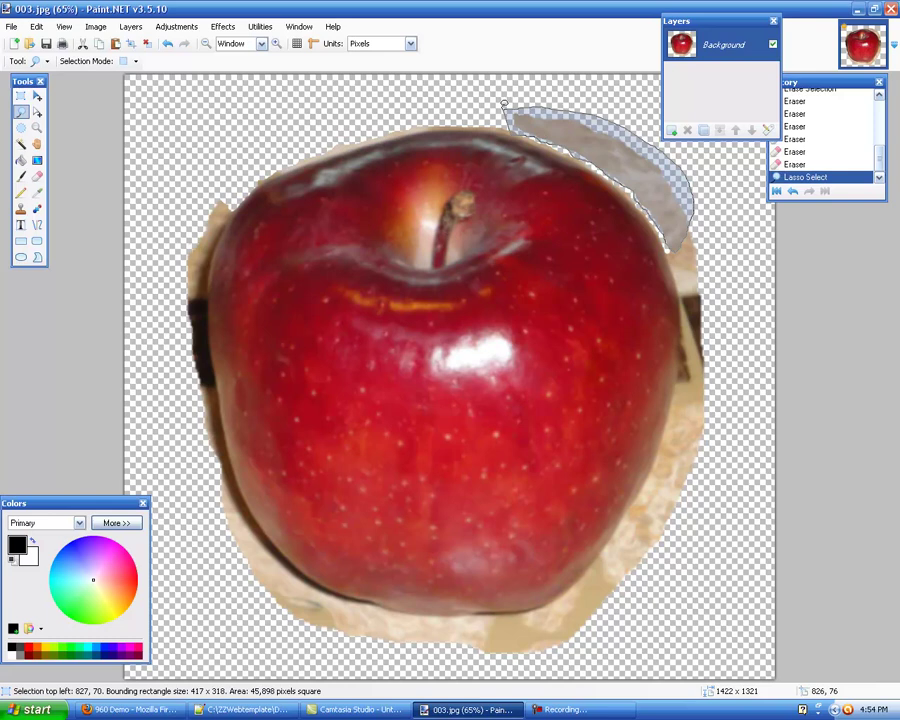
pyautogui.press('Delete')
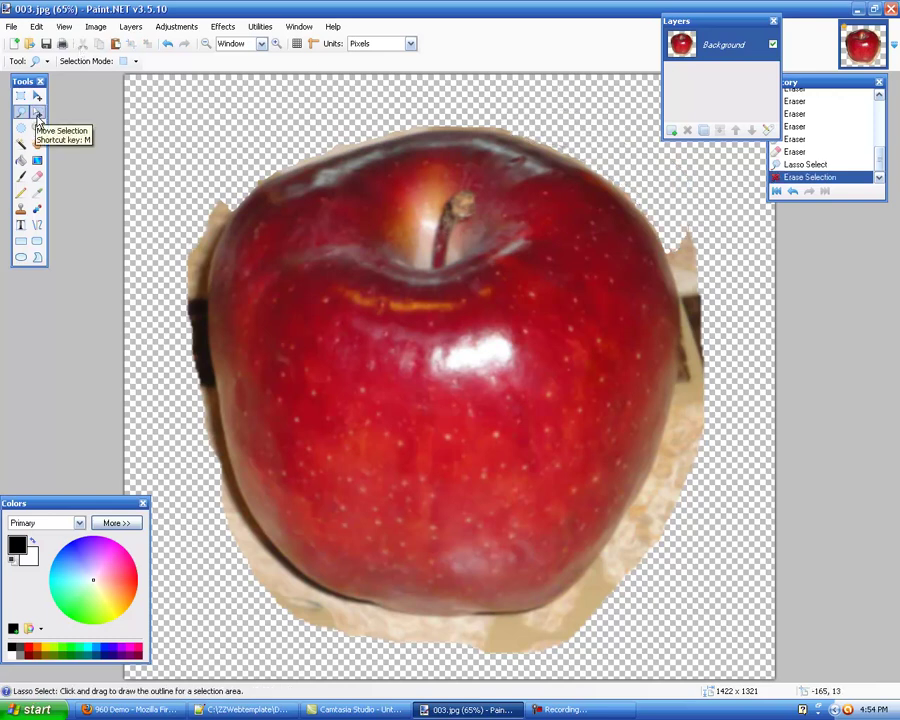
pyautogui.click(40, 181)
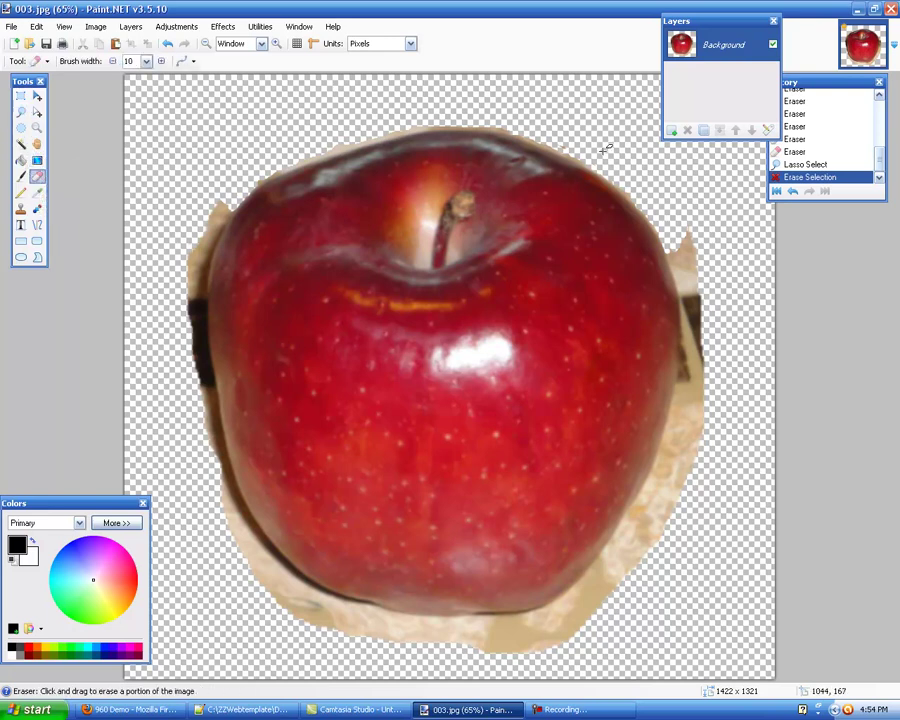
# Resize the image back down to 422 × 392 pixels, width 422 with proportions kept.
pyautogui.click(97, 27)
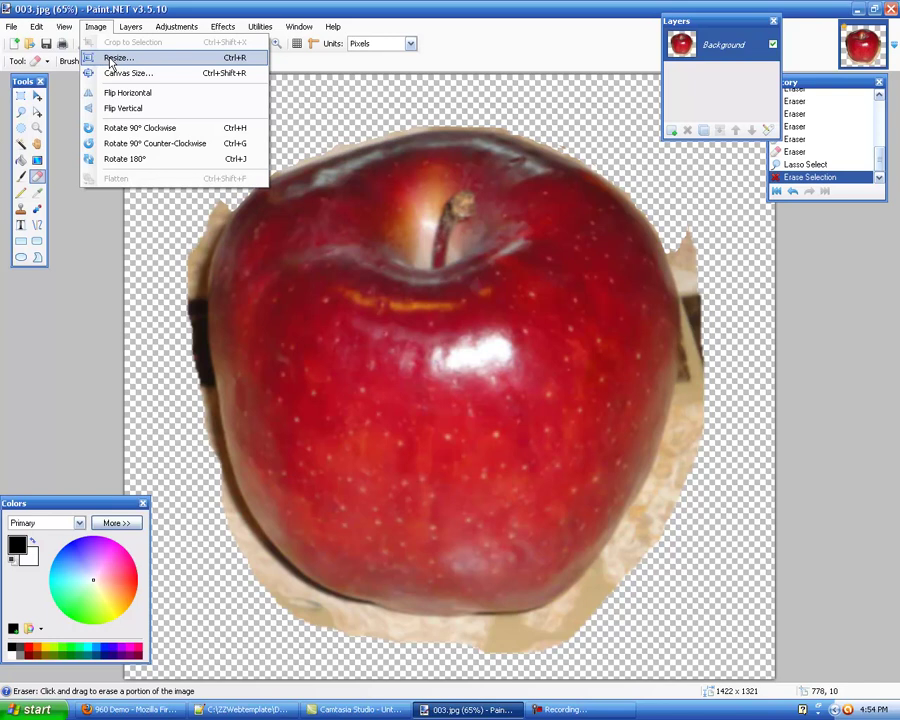
pyautogui.click(114, 59)
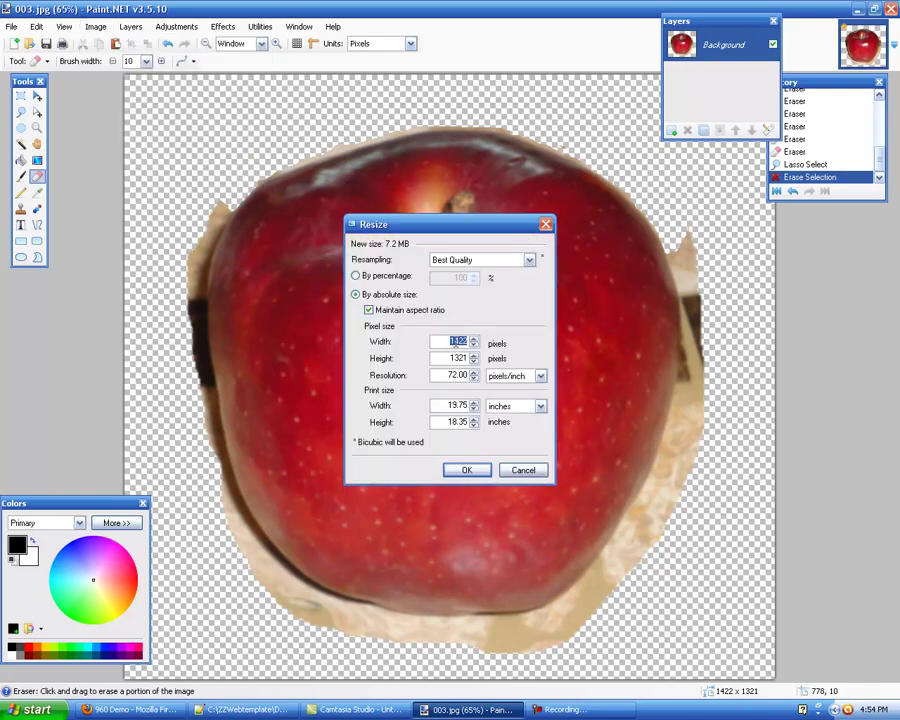
pyautogui.click(454, 341)
pyautogui.press('BackSpace')
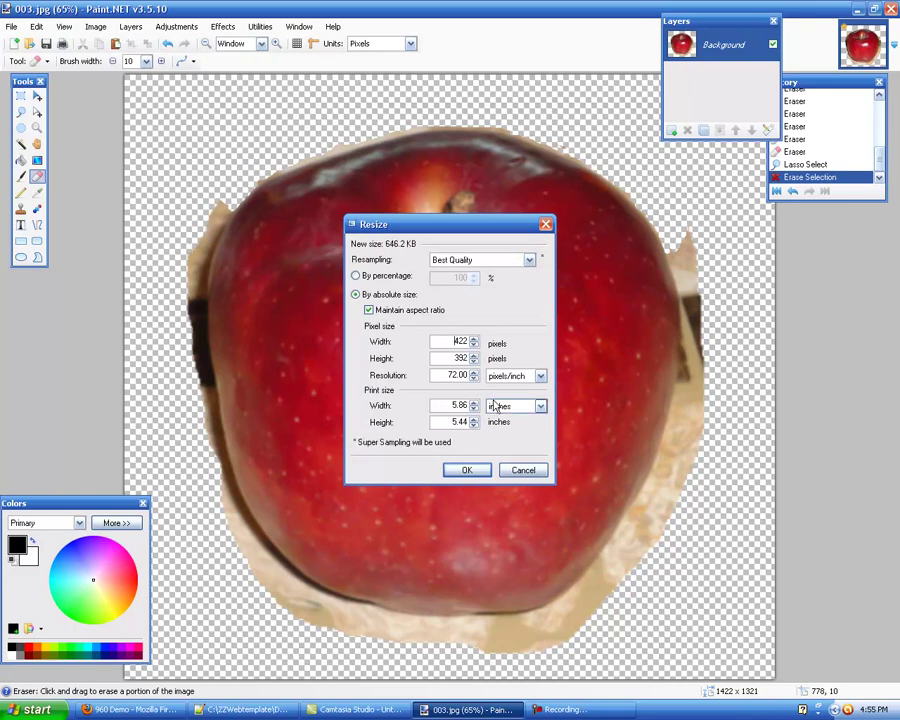
pyautogui.click(475, 476)
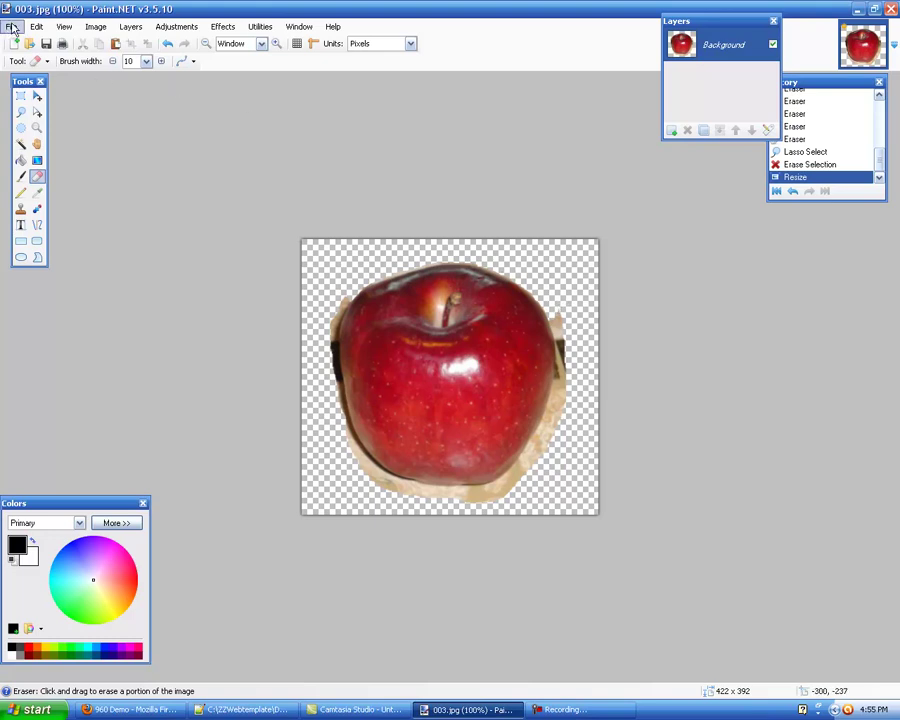
# Save the cut-out apple as 003.png and bring up the 960 Demo page in Firefox.
pyautogui.click(12, 28)
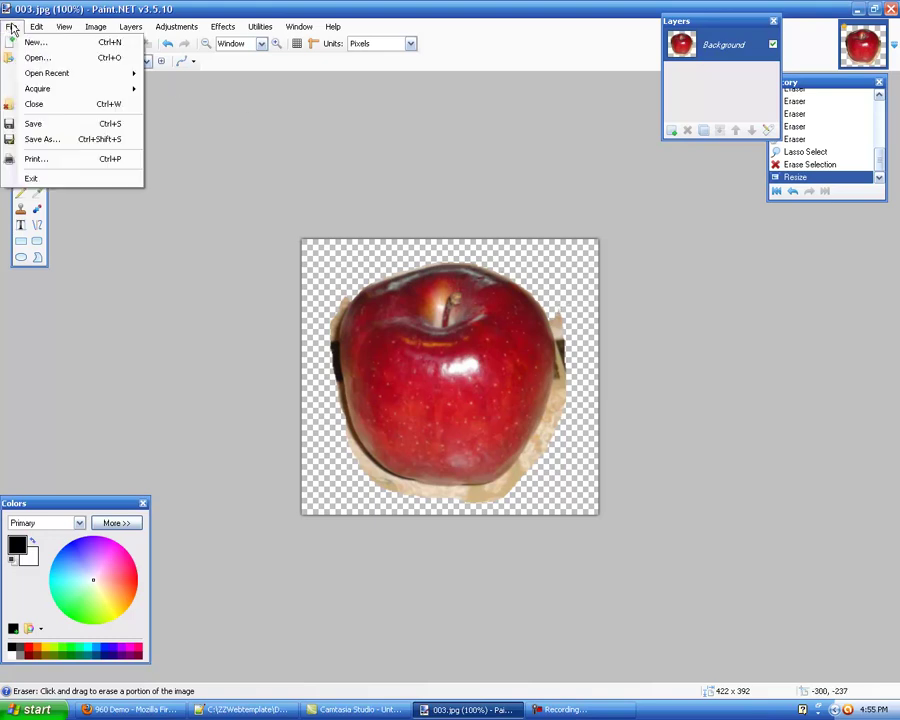
pyautogui.click(103, 141)
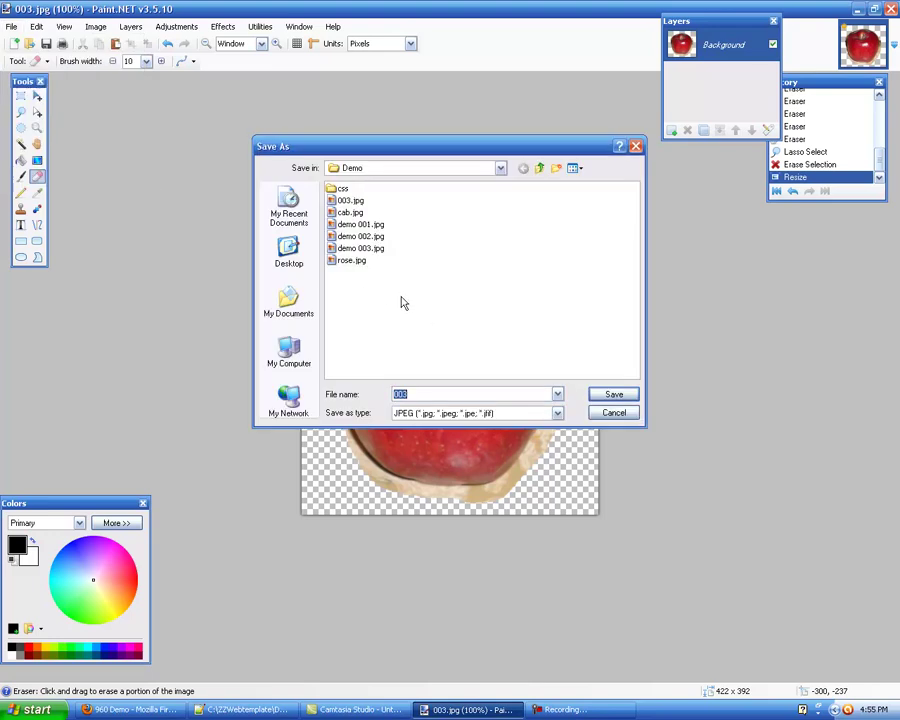
pyautogui.click(558, 415)
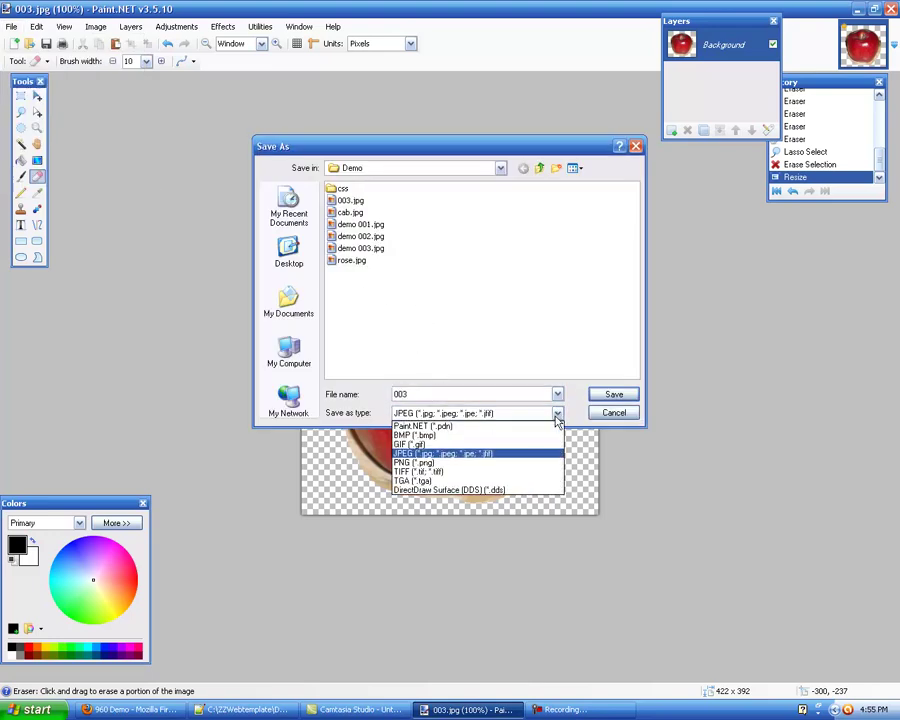
pyautogui.click(533, 465)
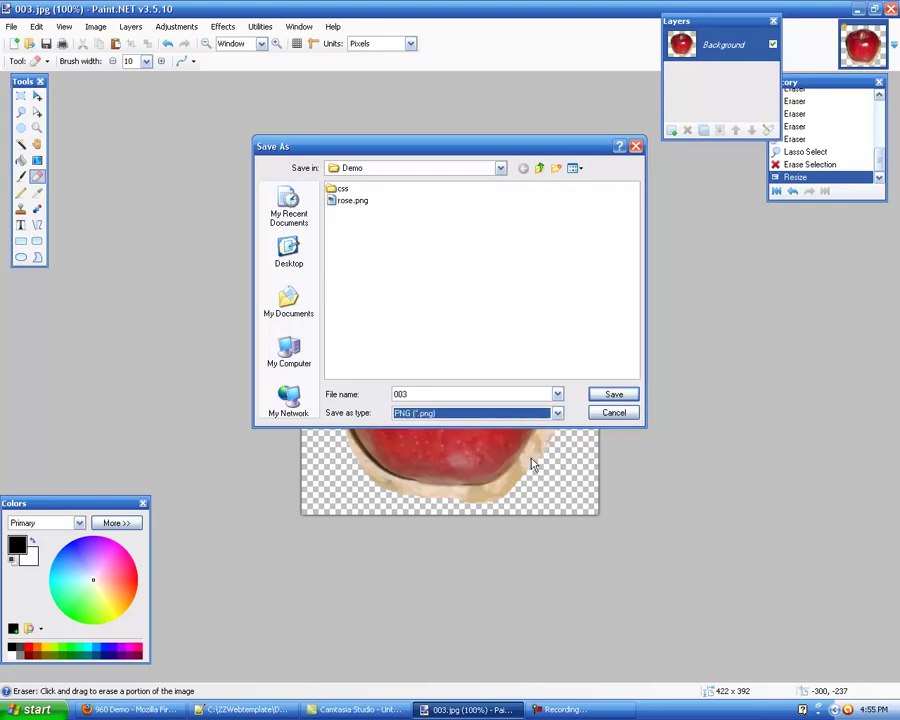
pyautogui.click(614, 395)
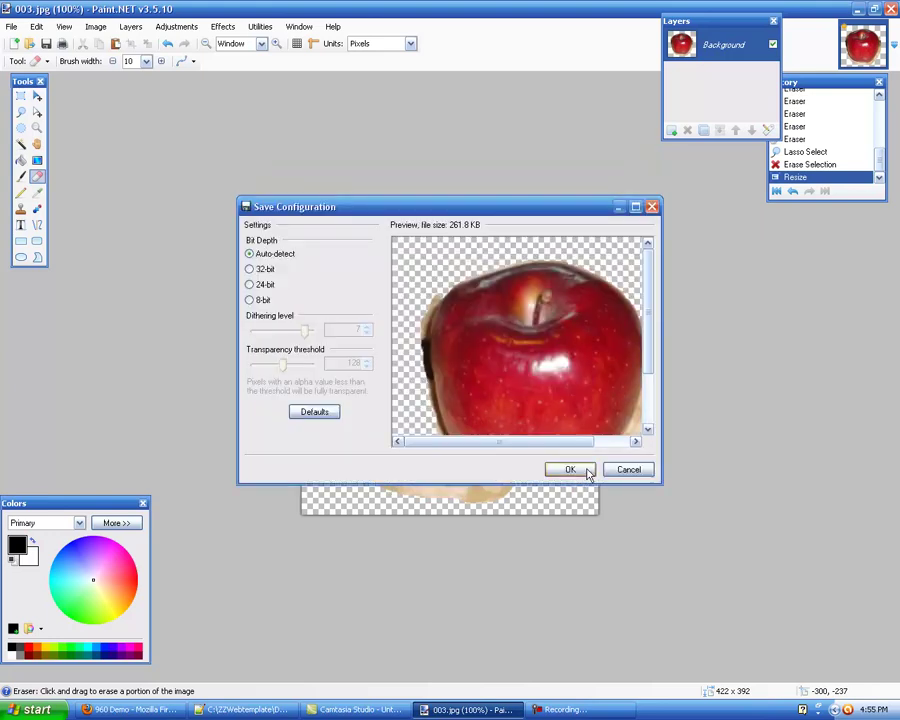
pyautogui.click(586, 472)
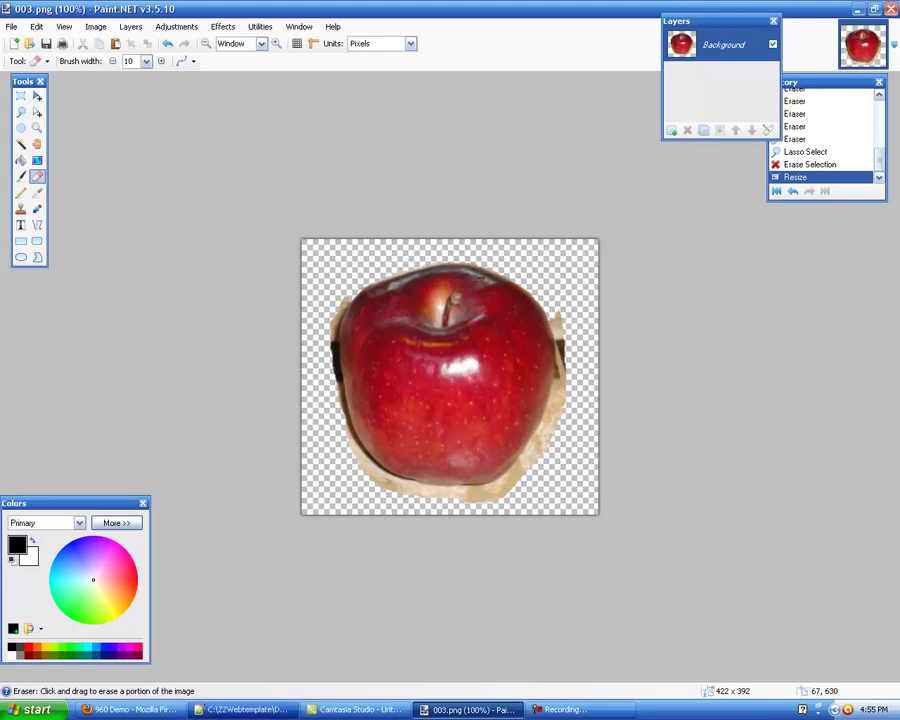
pyautogui.click(135, 709)
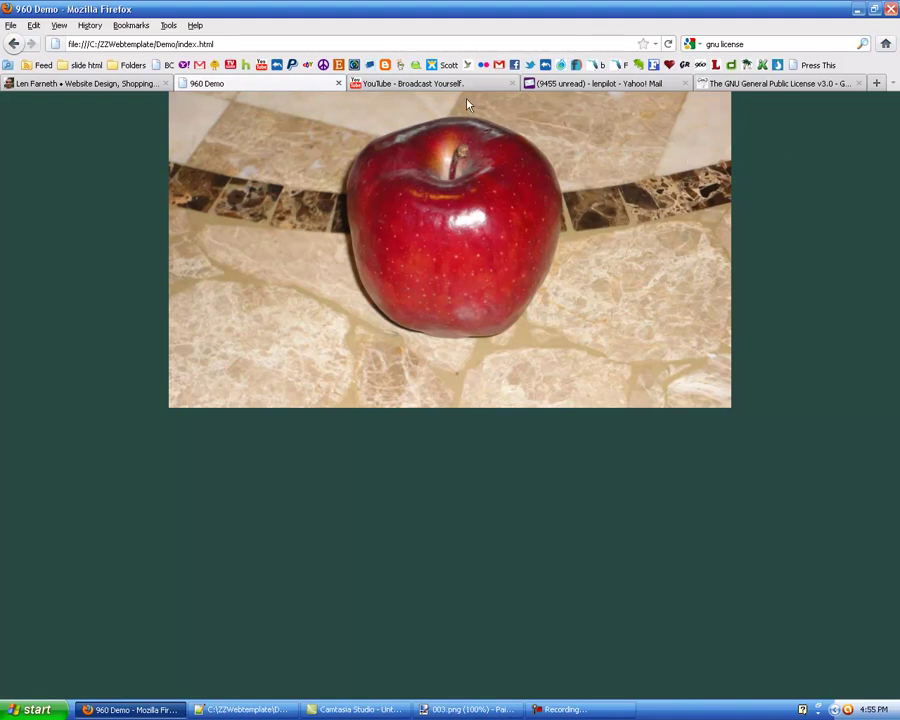
# In index.html, change the image source from 003.jpg to 003.png, then return to Firefox.
pyautogui.click(241, 710)
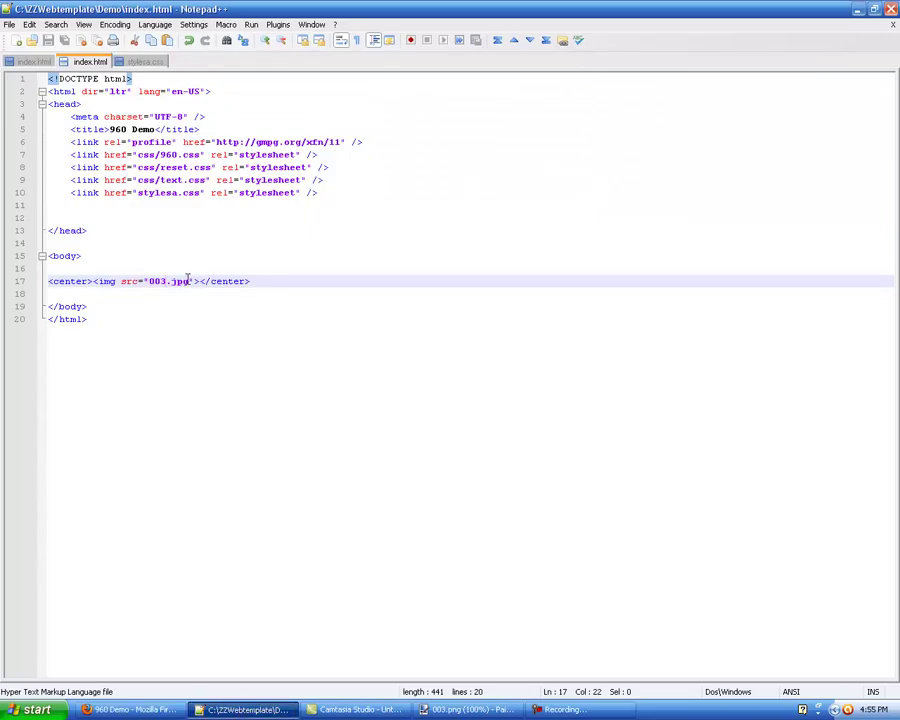
pyautogui.press('BackSpace')
pyautogui.press('BackSpace')
pyautogui.press('BackSpace')
pyautogui.write('png')
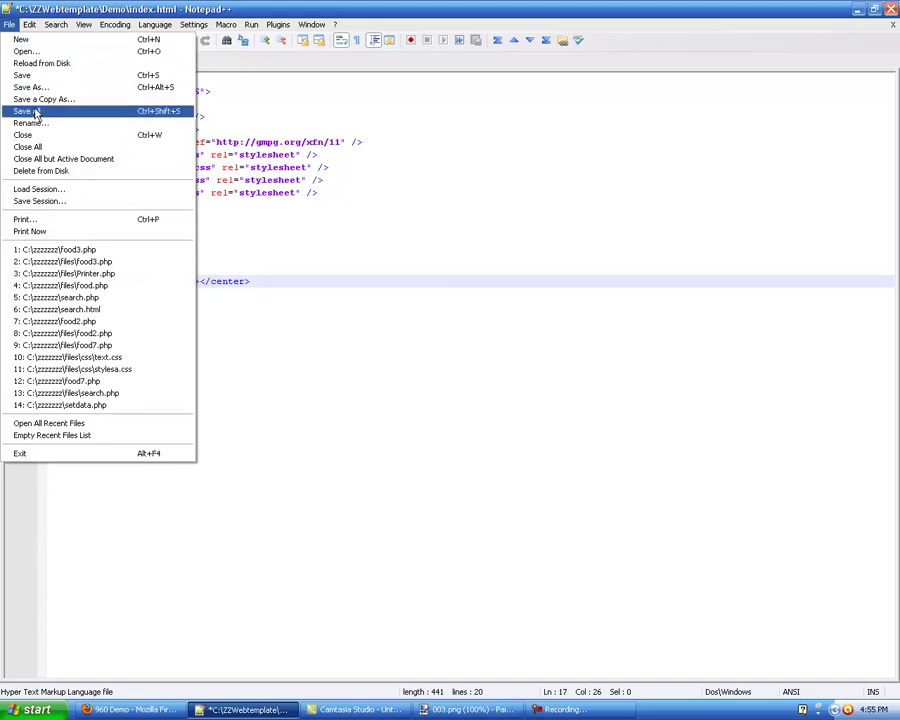
pyautogui.click(33, 76)
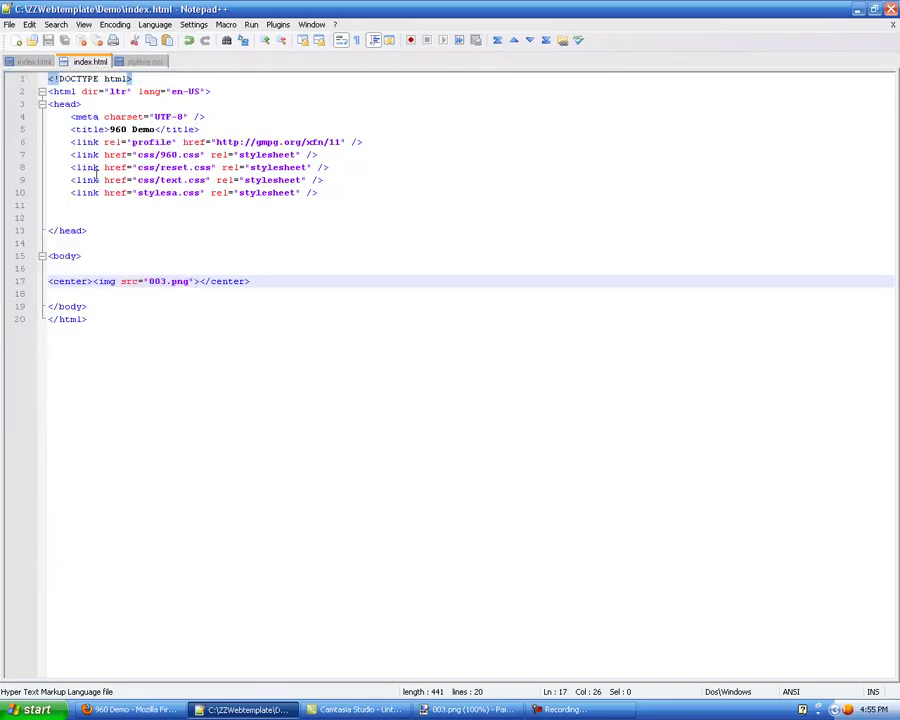
# Reload the 960 Demo page in Firefox to show the apple PNG, then return to 003.png in Paint.NET.
pyautogui.click(140, 710)
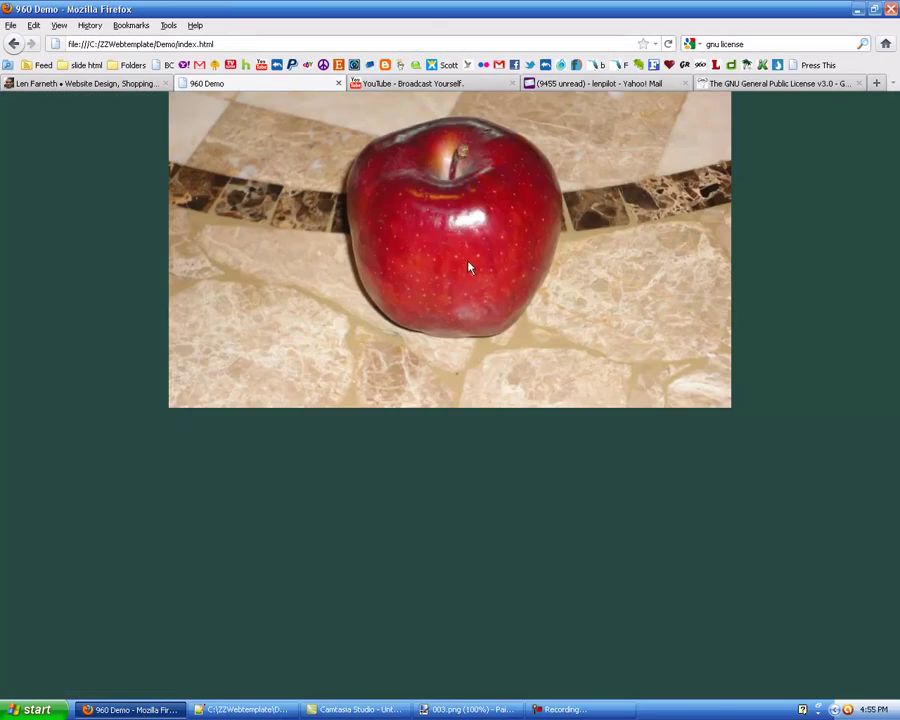
pyautogui.click(668, 44)
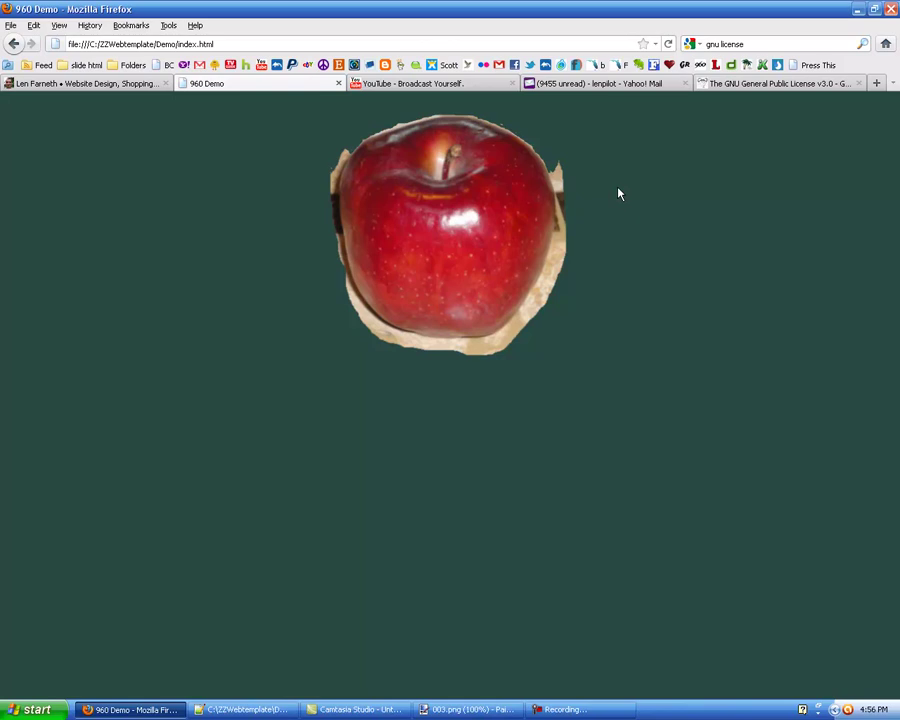
pyautogui.click(613, 711)
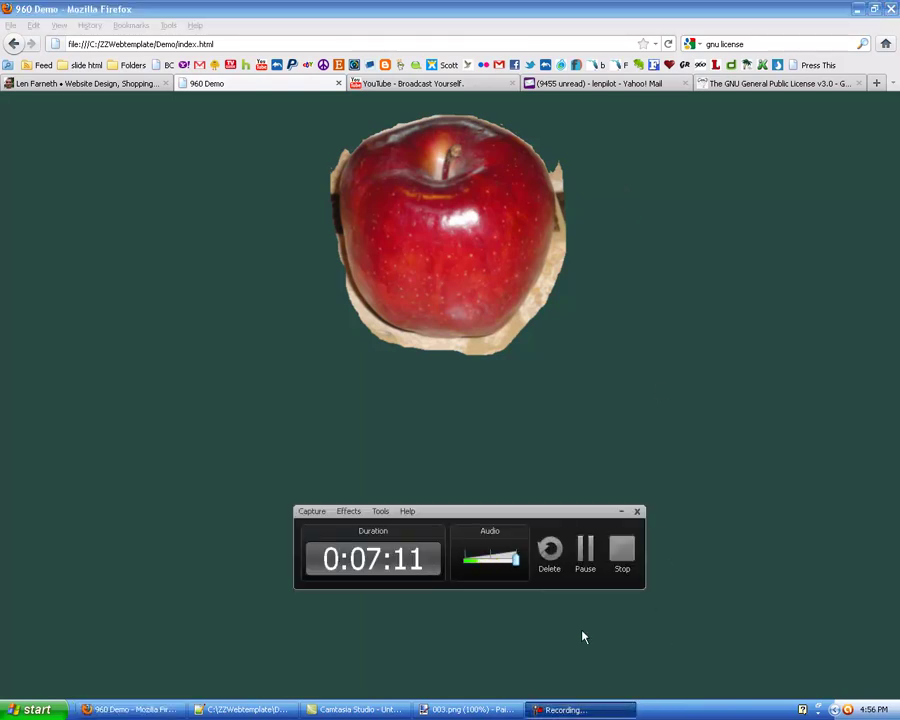
pyautogui.click(584, 546)
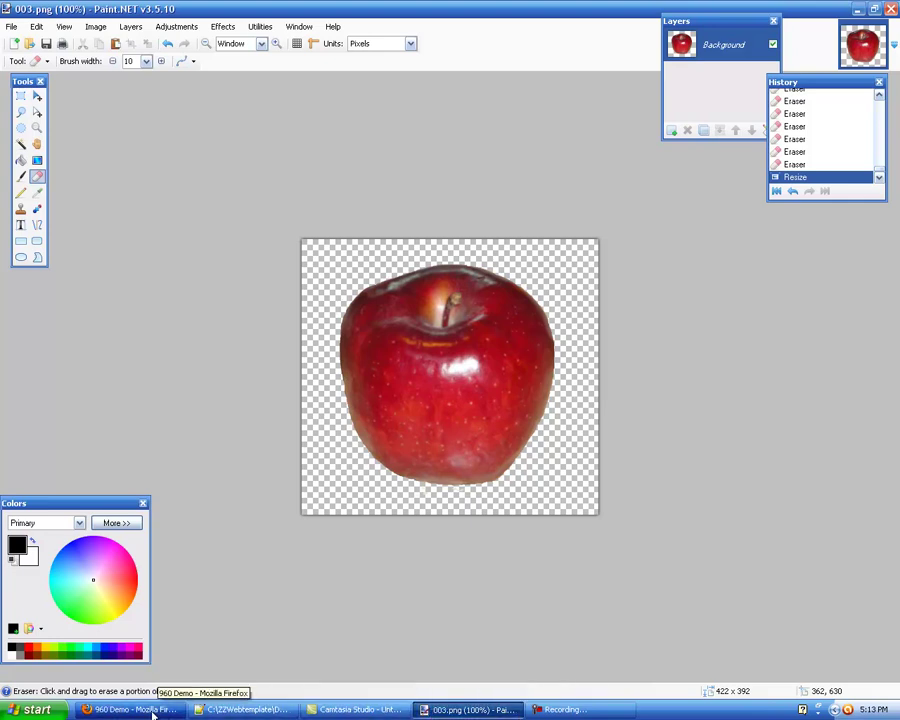
# Save the edited 003.png and switch back to the 960 Demo page in Firefox.
pyautogui.click(13, 27)
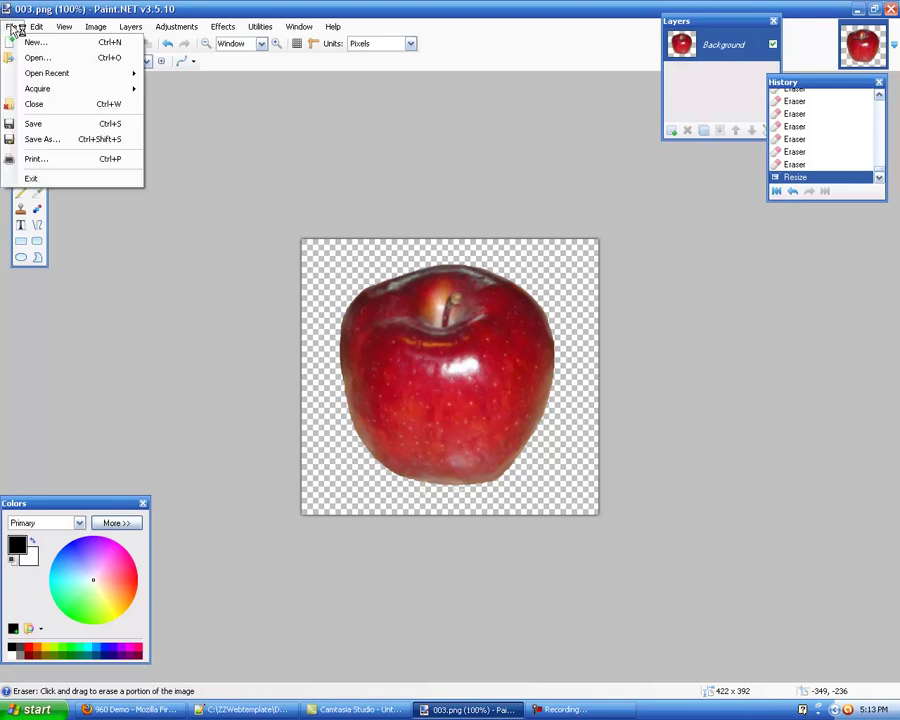
pyautogui.click(88, 124)
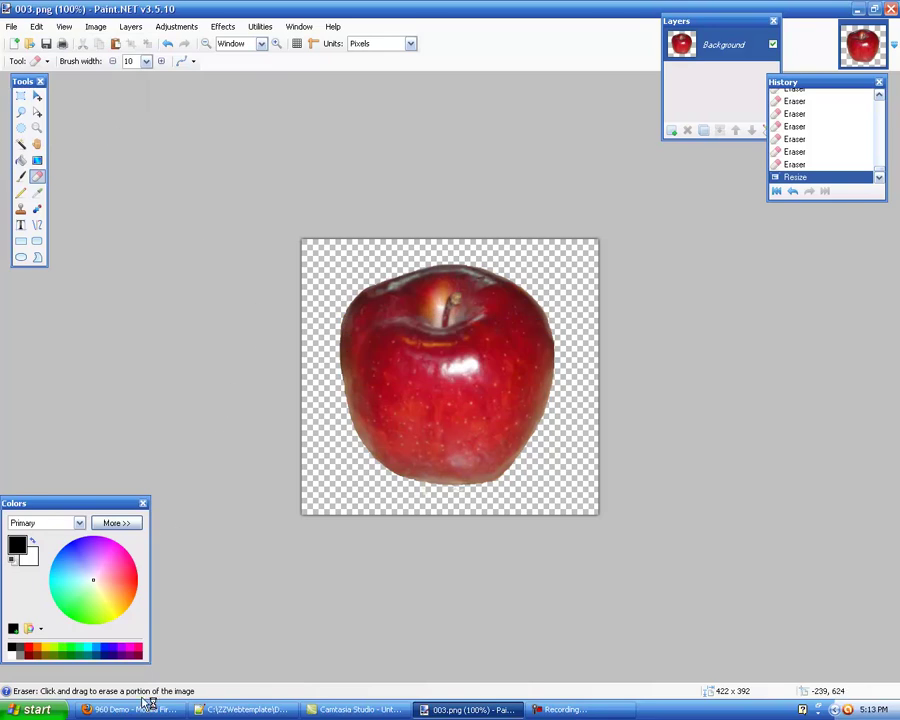
pyautogui.hotkey('alt', 'Tab')
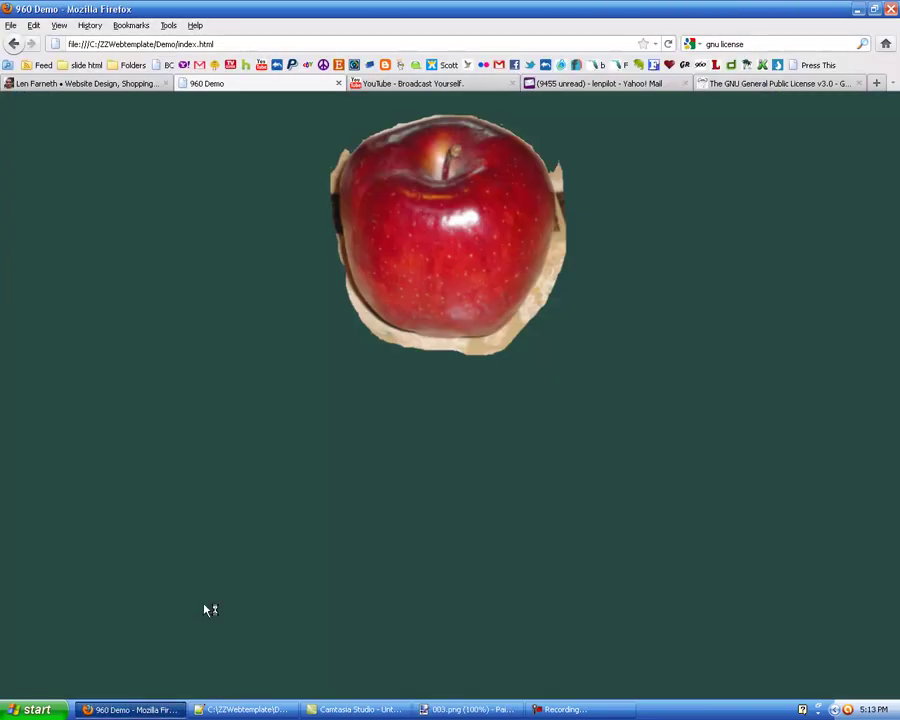
# Reload the demo page to show the cleaned apple, then go back to 003.png via Notepad++.
pyautogui.click(669, 45)
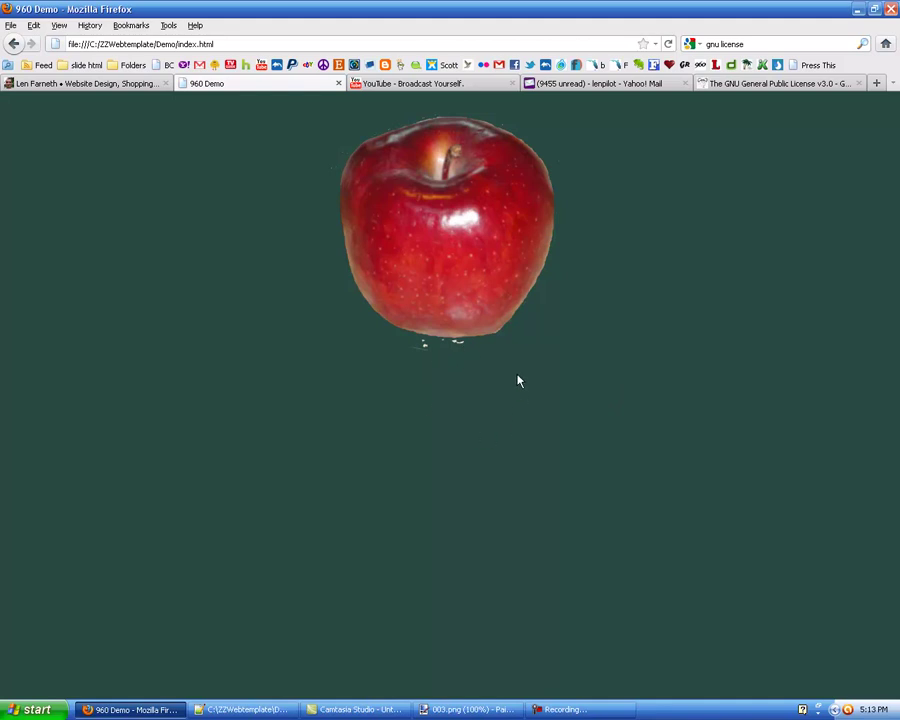
pyautogui.click(271, 711)
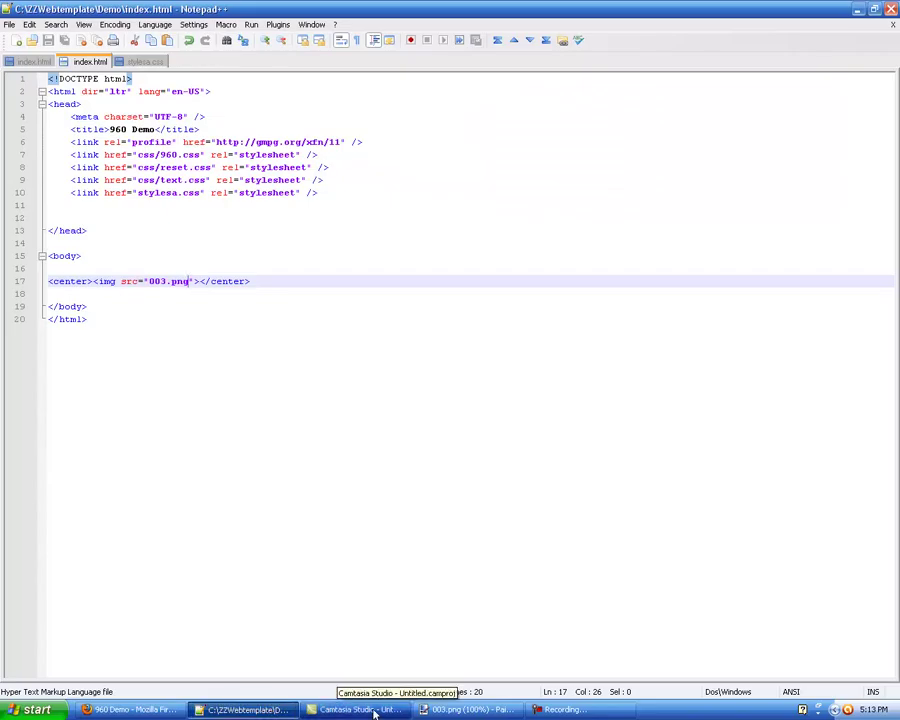
pyautogui.click(486, 711)
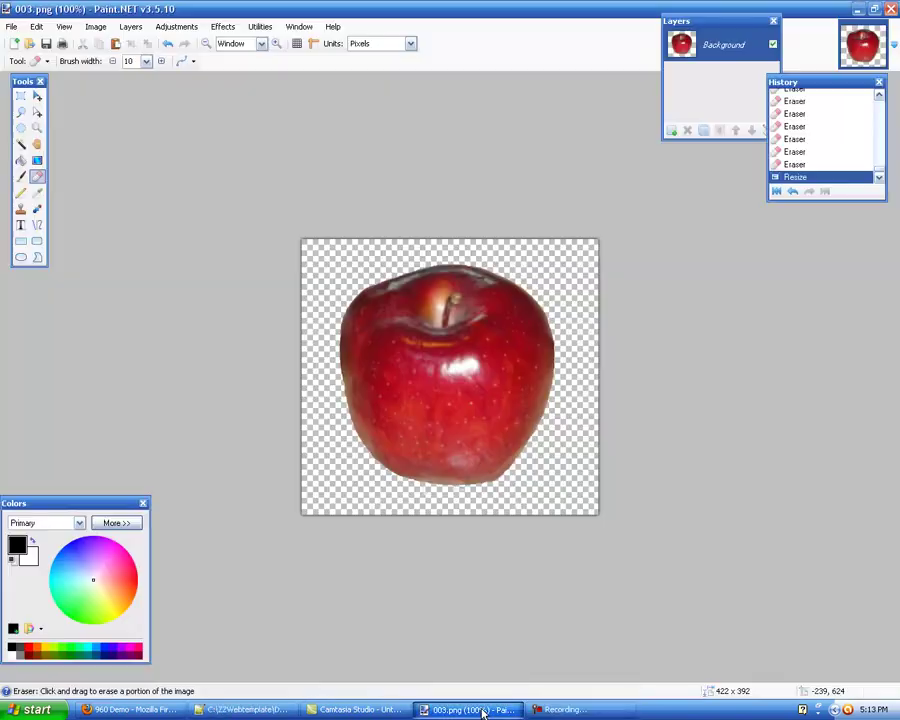
# Add Layer 2, fill it solid black with the Paint Bucket, and select the Background layer.
pyautogui.click(675, 131)
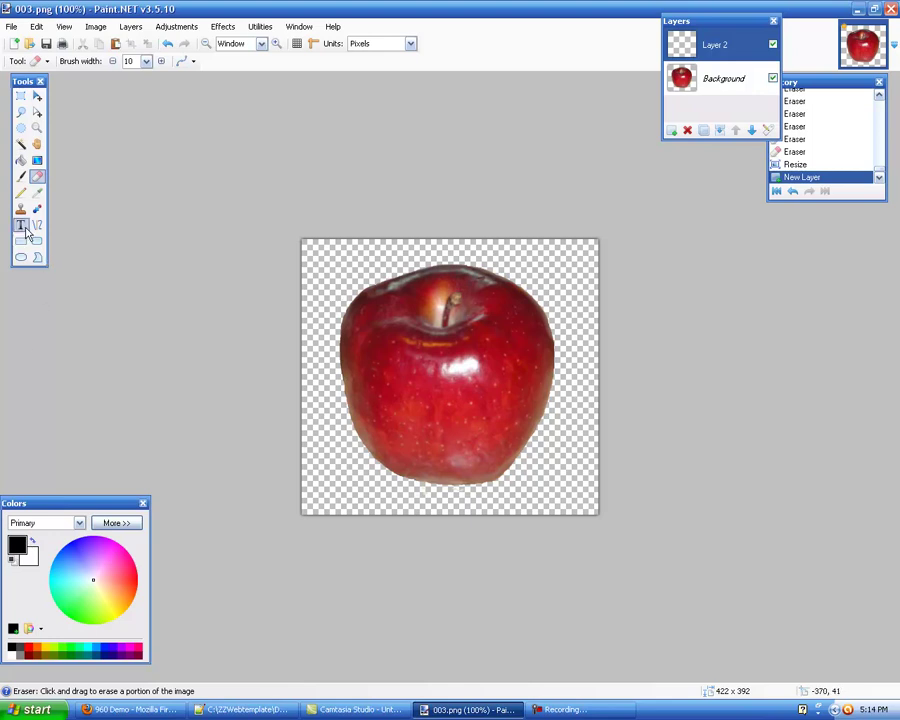
pyautogui.click(20, 160)
pyautogui.click(328, 257)
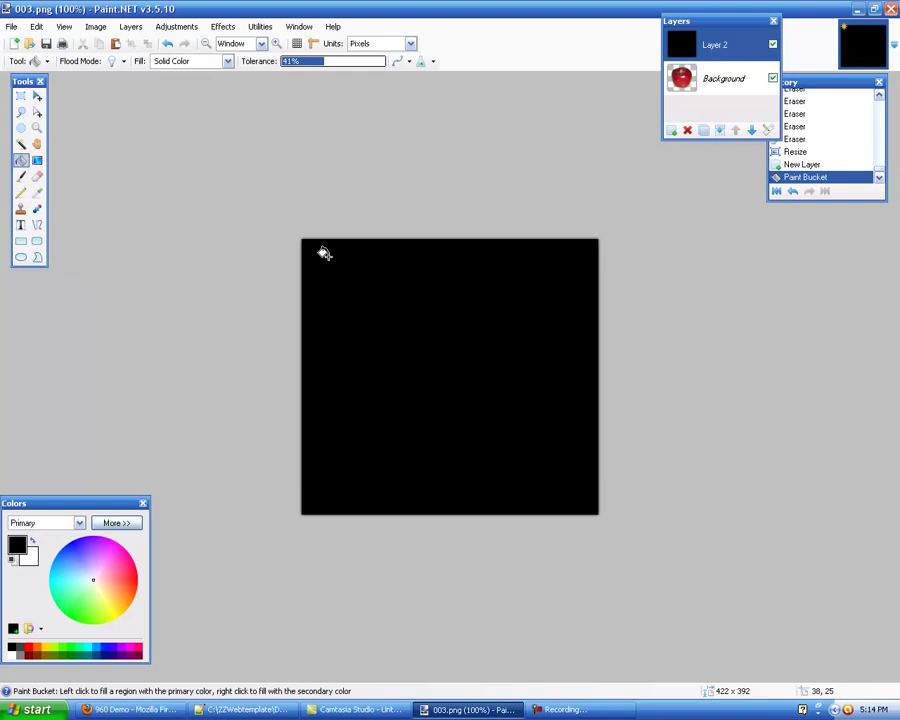
pyautogui.click(750, 80)
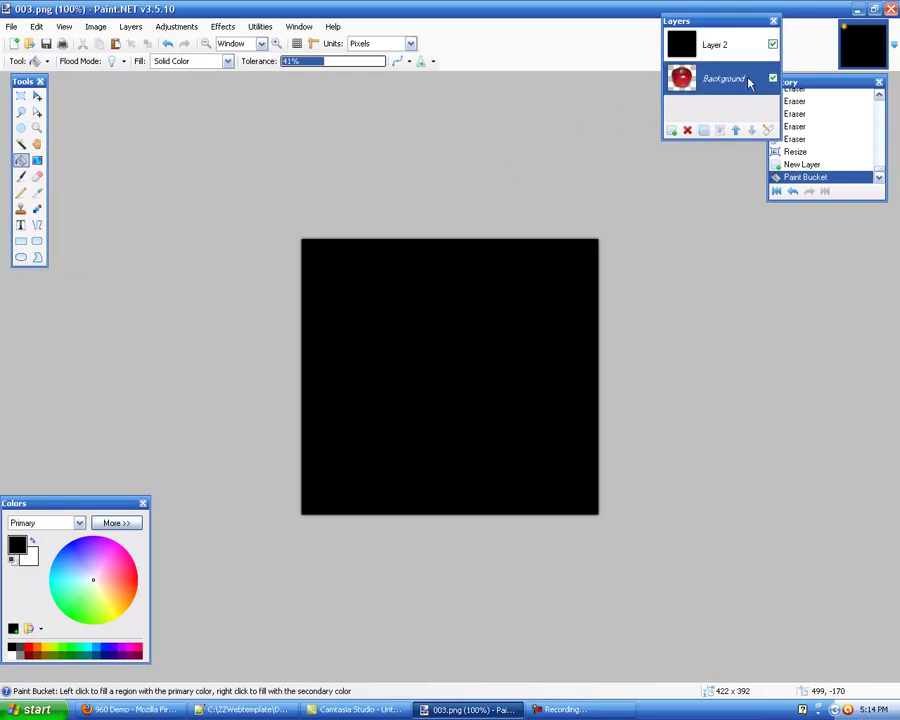
# Move the apple layer above the black layer and resize the image to 1422 × 1321 pixels.
pyautogui.click(738, 132)
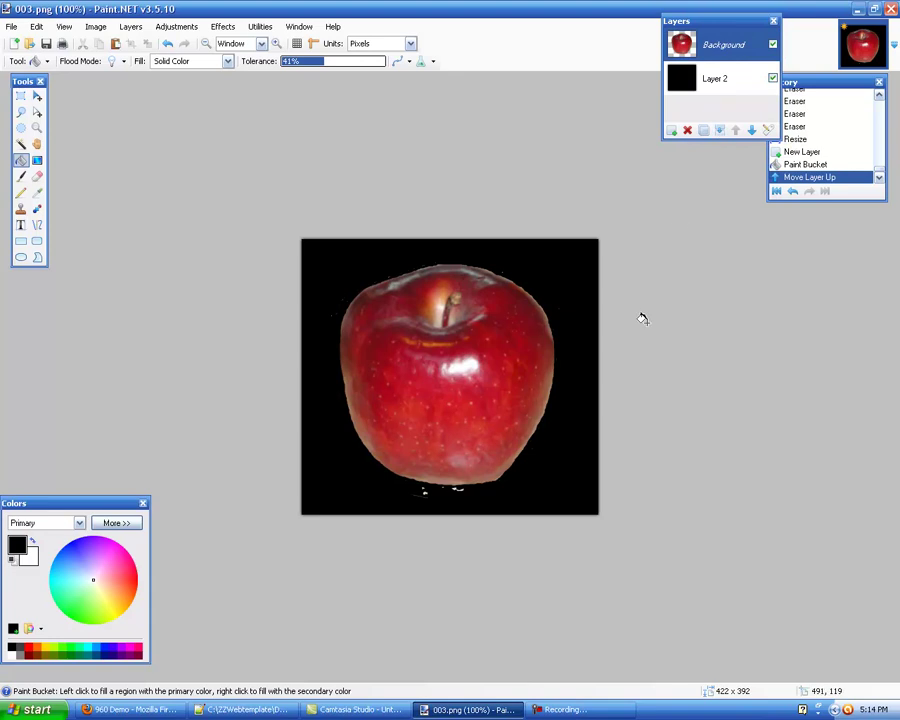
pyautogui.click(95, 27)
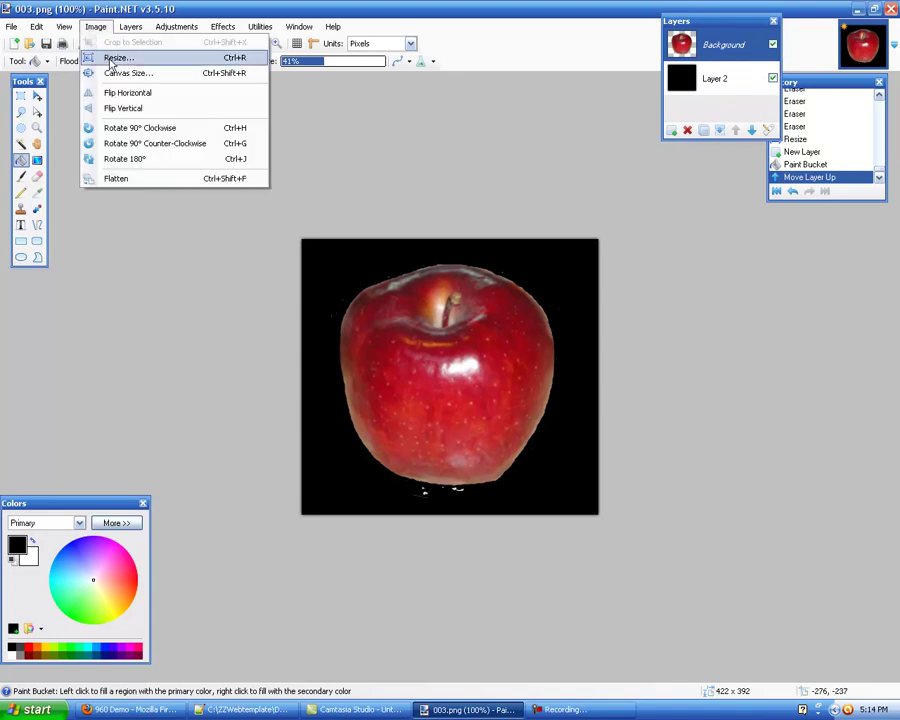
pyautogui.click(112, 59)
pyautogui.click(454, 341)
pyautogui.write('1422')
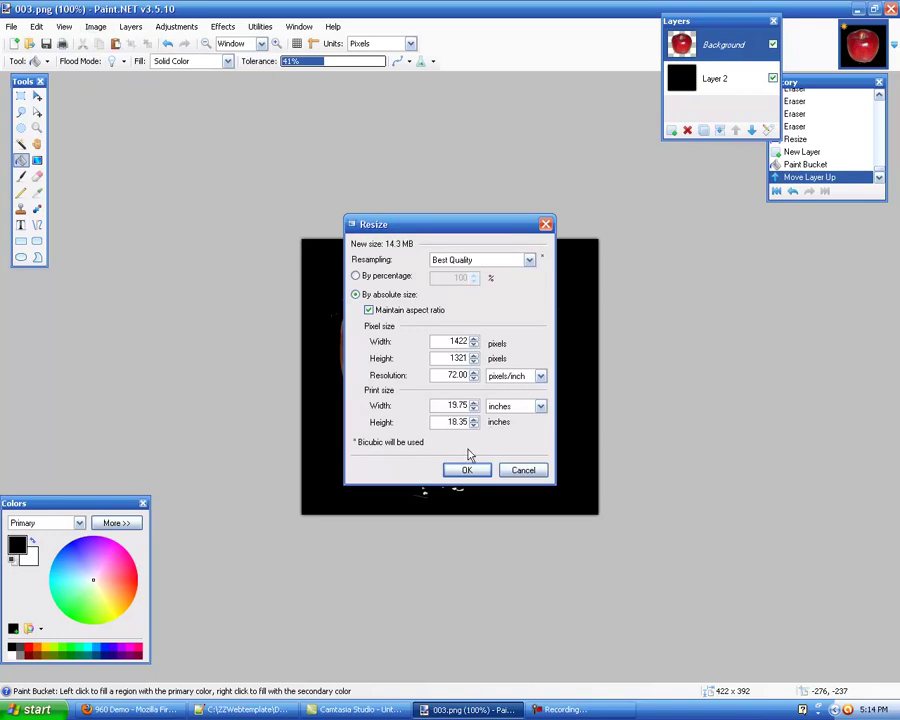
pyautogui.click(467, 470)
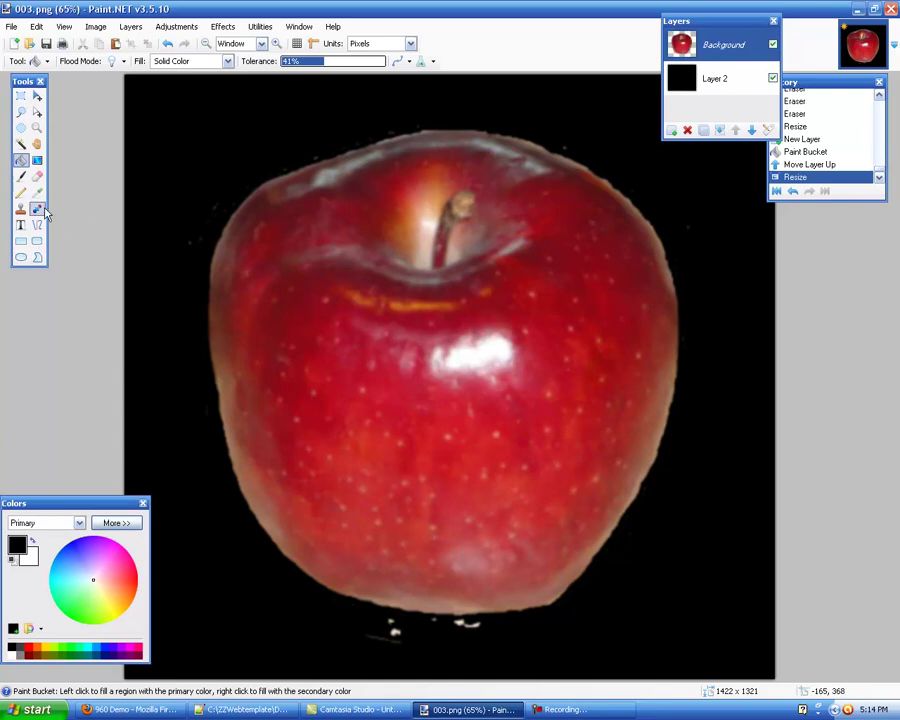
# Erase stray specks and pale fringe along the apple's right, top-right, left and lower-left edges.
pyautogui.click(38, 176)
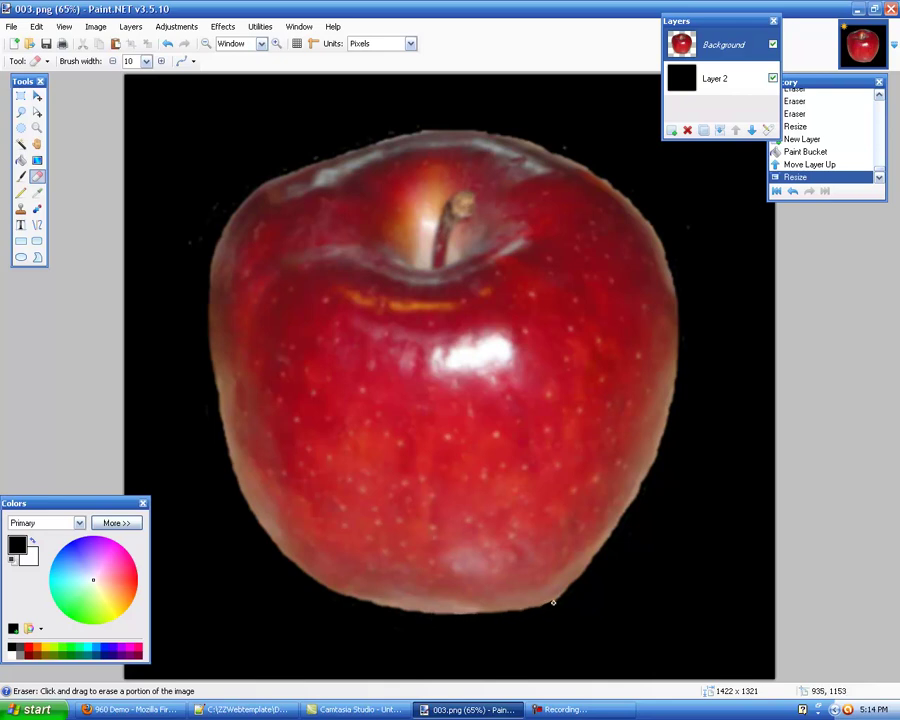
pyautogui.moveTo(561, 598); pyautogui.dragTo(585, 593)
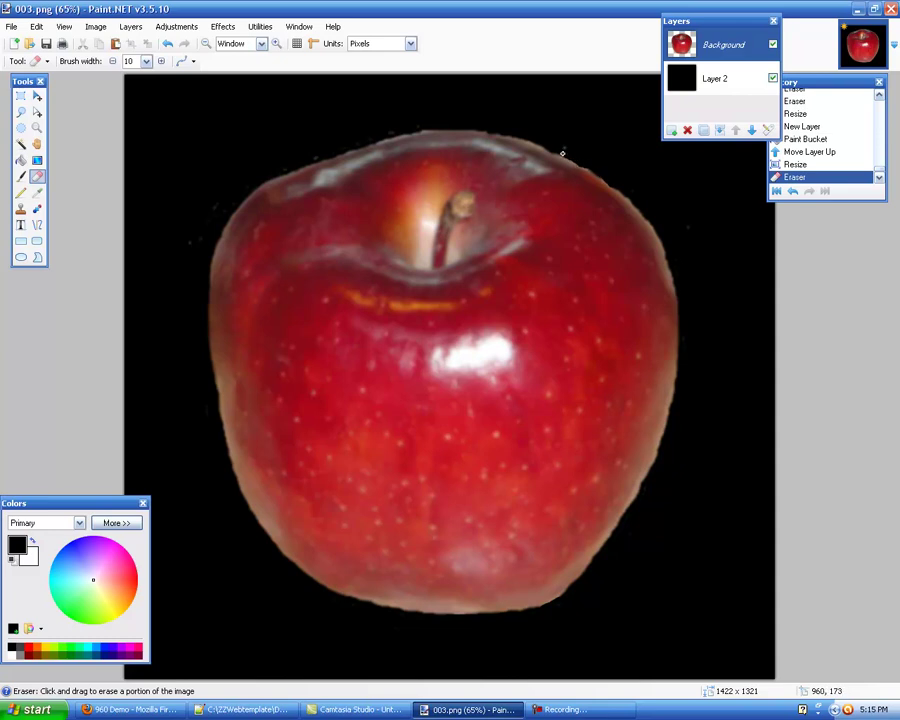
pyautogui.moveTo(555, 148); pyautogui.dragTo(607, 125)
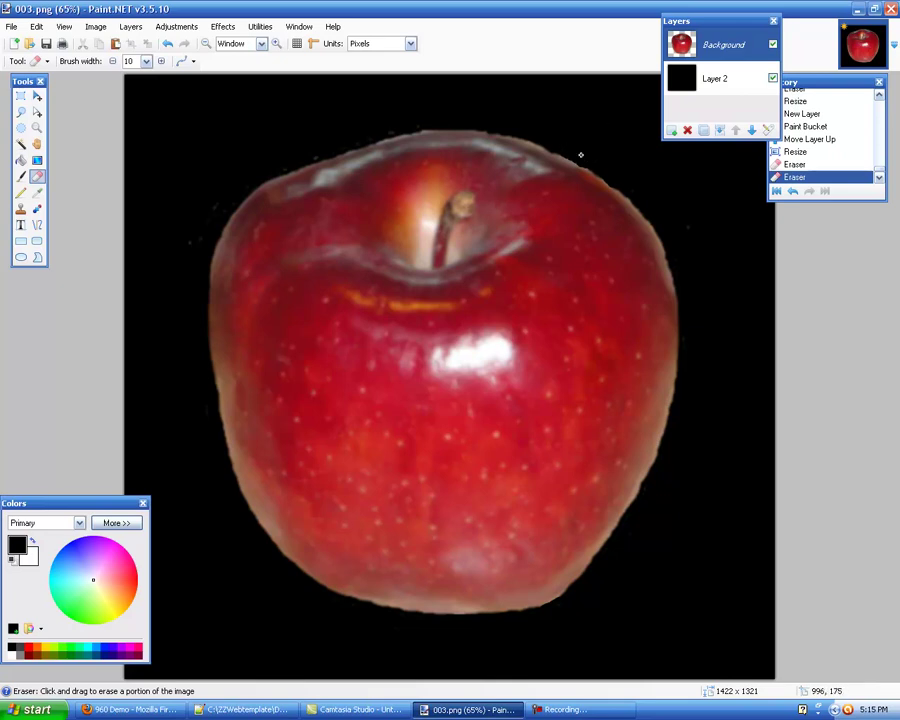
pyautogui.moveTo(601, 154); pyautogui.dragTo(615, 147)
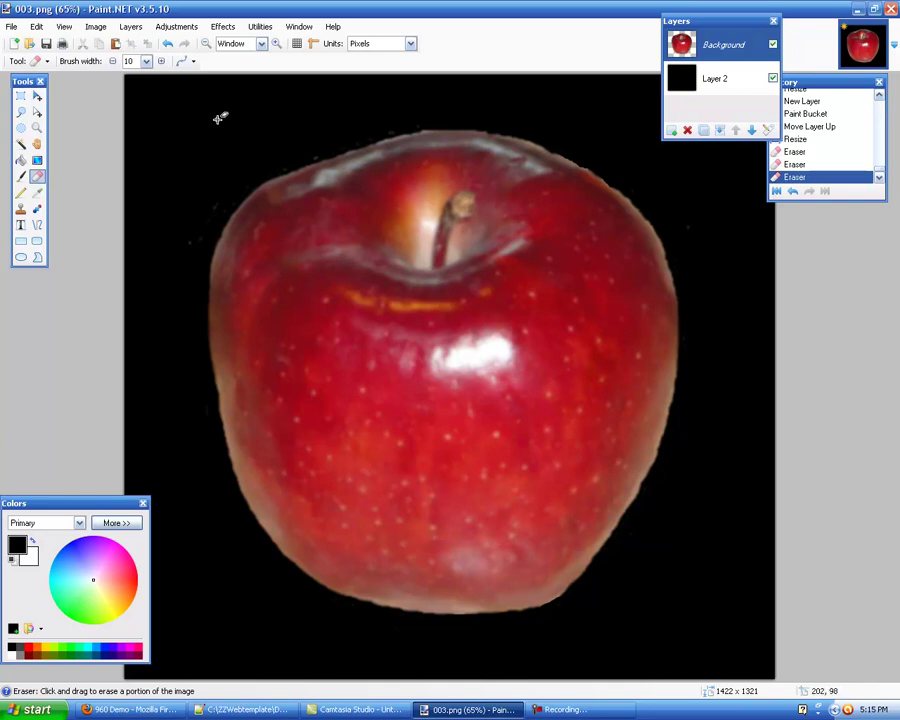
pyautogui.moveTo(204, 190); pyautogui.dragTo(237, 137)
pyautogui.moveTo(186, 390)
pyautogui.mouseDown()
pyautogui.moveTo(254, 536)
pyautogui.moveTo(263, 536)
pyautogui.moveTo(251, 530)
pyautogui.mouseUp()
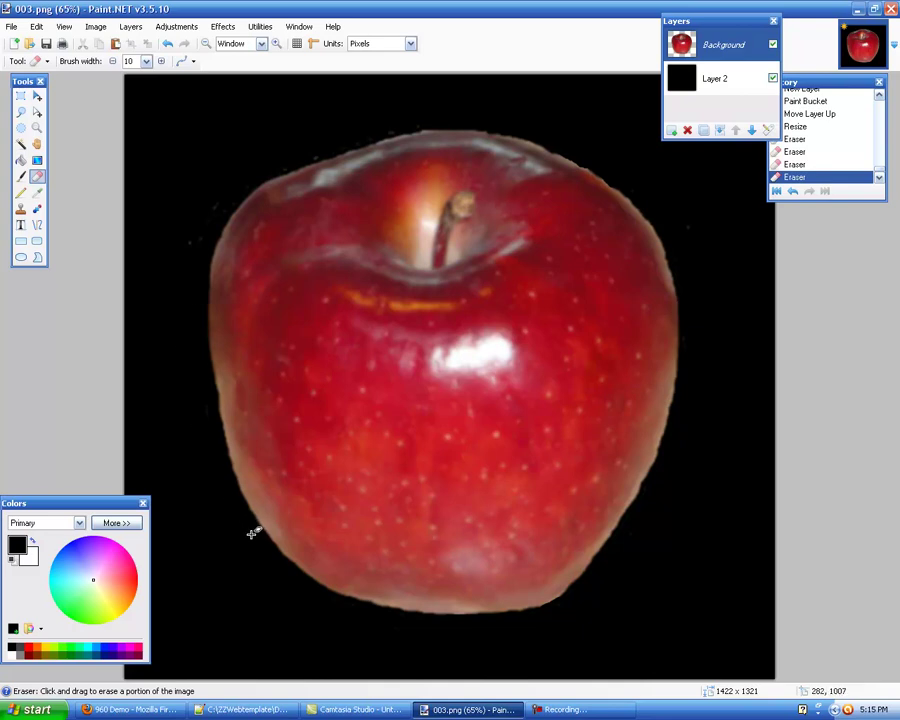
# Hide the black Layer 2 and resize the image down to 422 × 392 pixels.
pyautogui.click(772, 78)
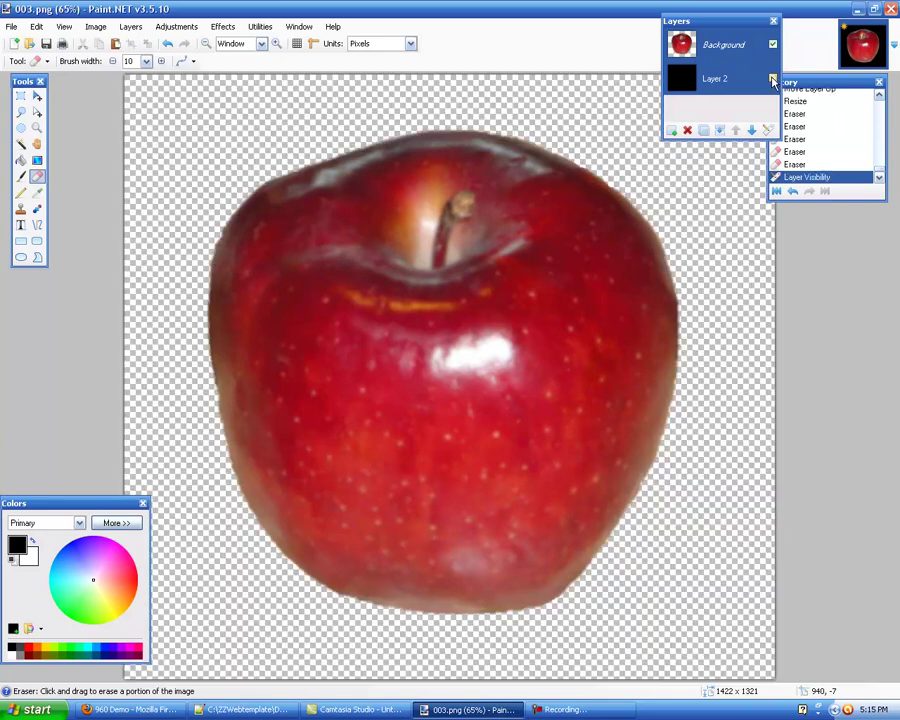
pyautogui.click(95, 27)
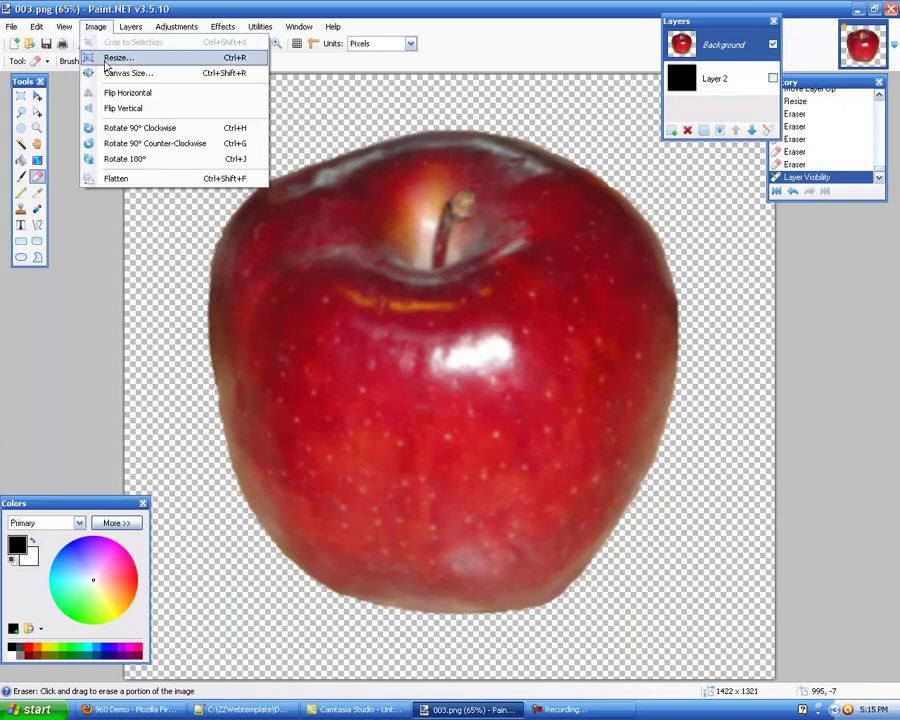
pyautogui.click(106, 58)
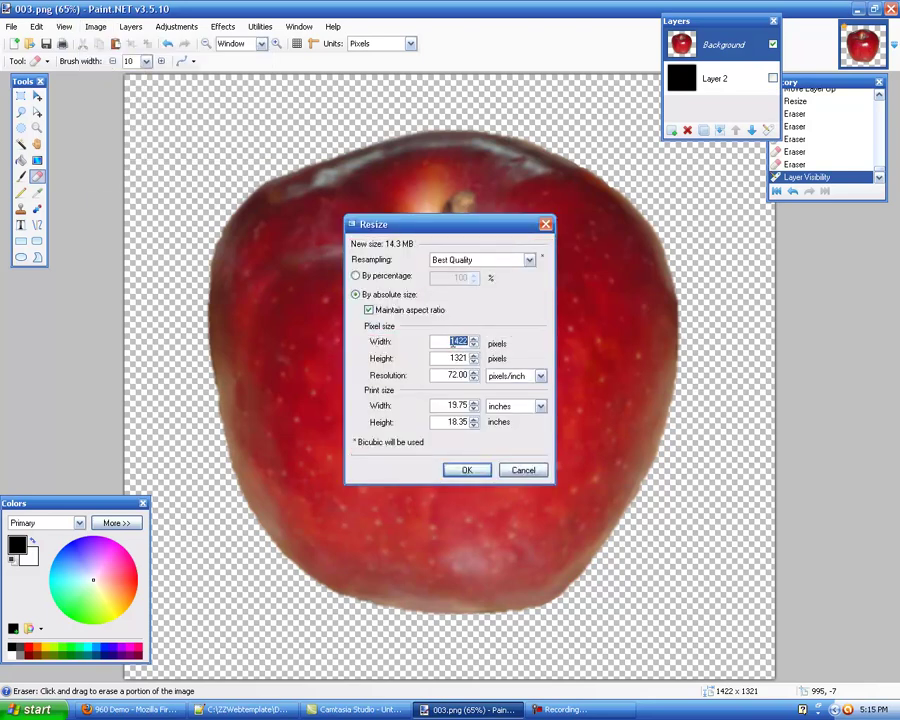
pyautogui.click(453, 342)
pyautogui.press('BackSpace')
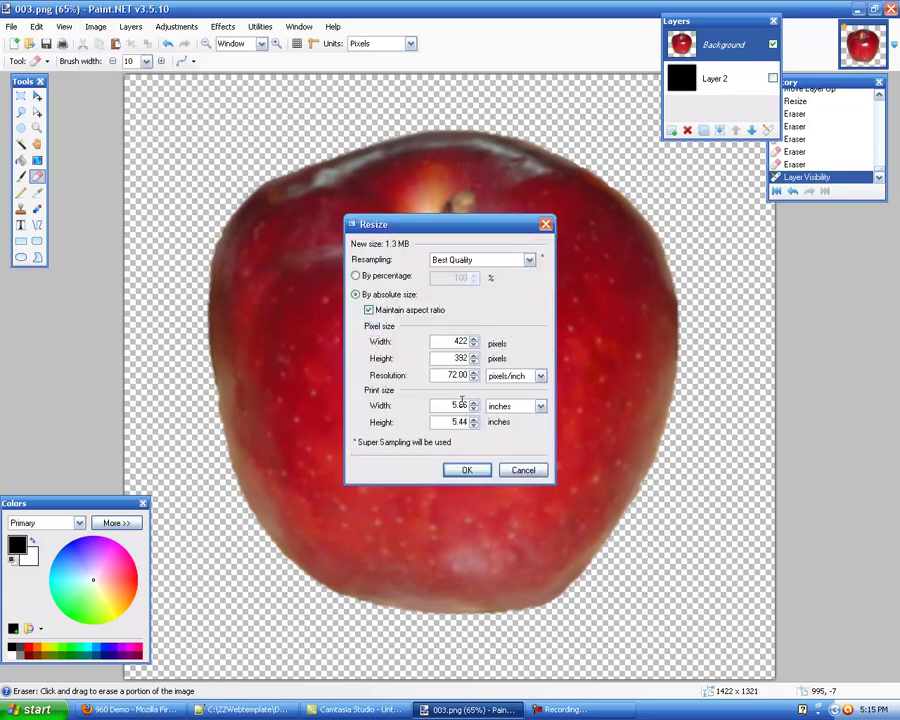
pyautogui.click(470, 472)
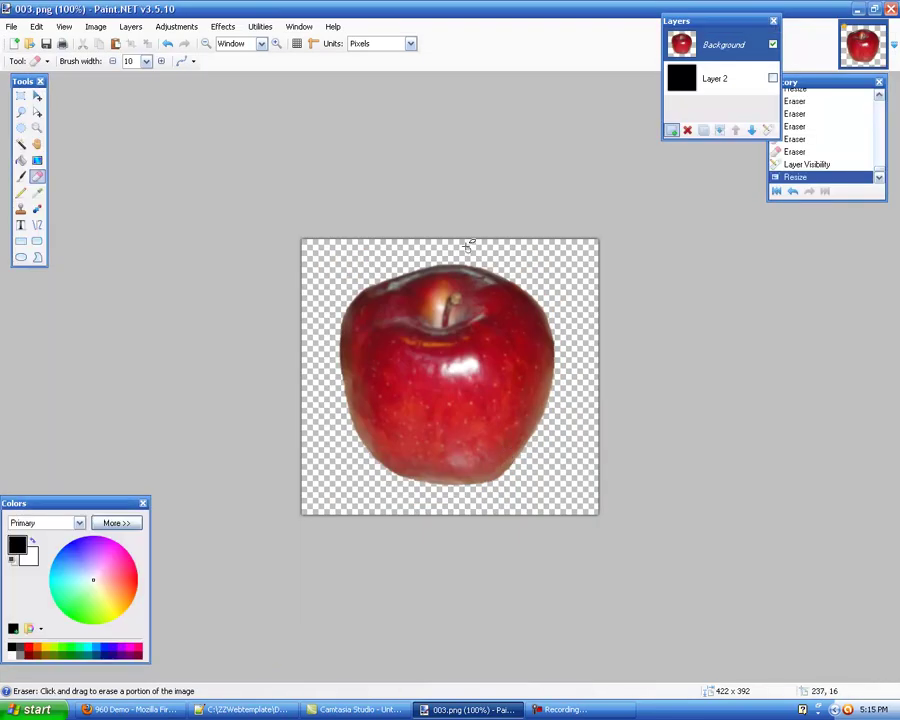
# Save the image flattened as PNG, replacing 003.png, and bring up the demo webpage.
pyautogui.click(12, 26)
pyautogui.click(86, 137)
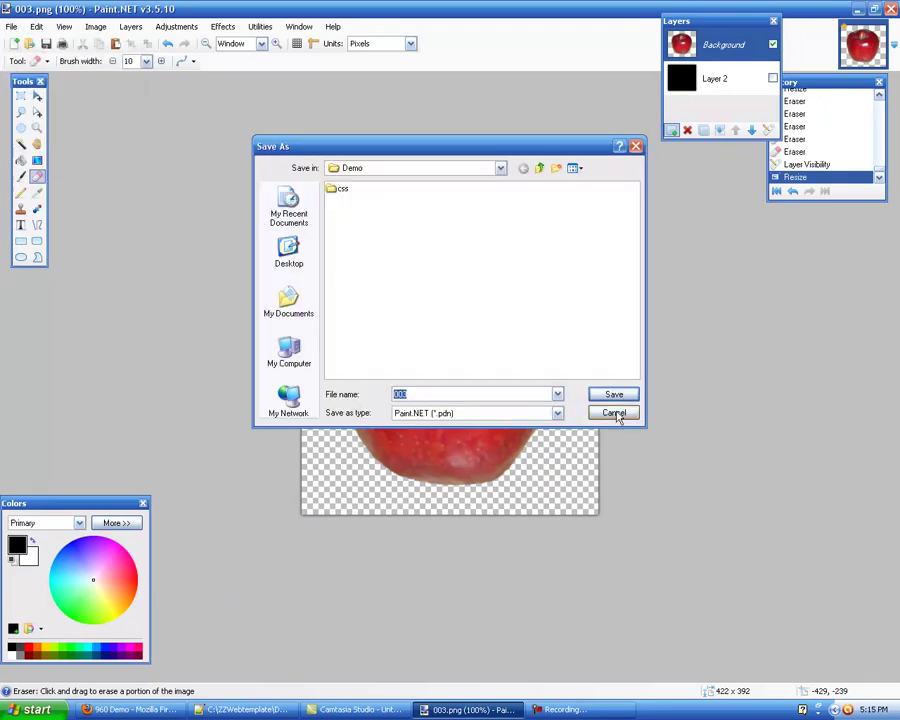
pyautogui.click(557, 414)
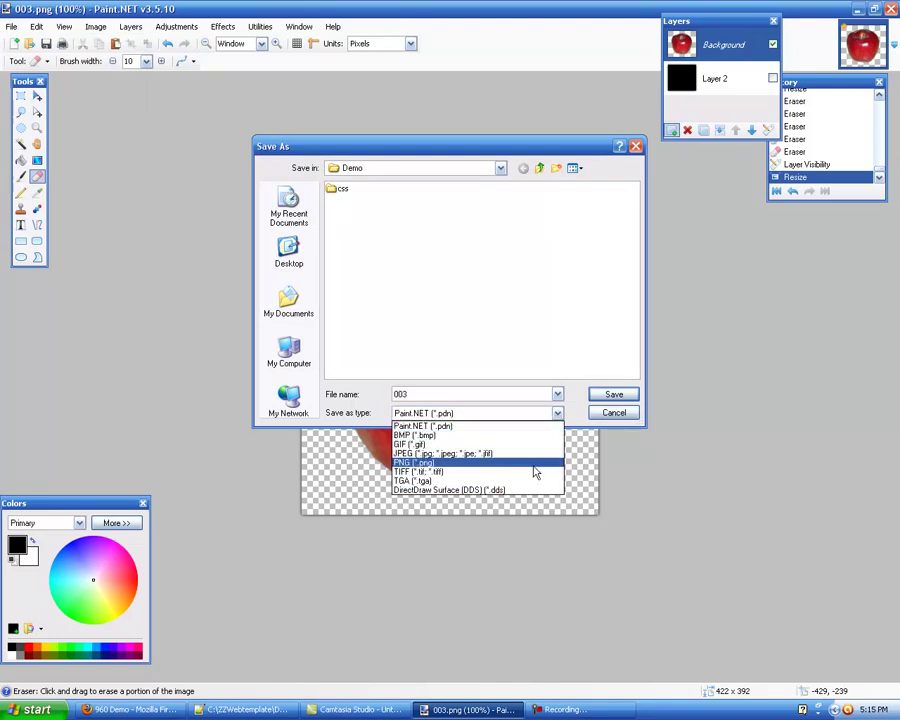
pyautogui.click(535, 465)
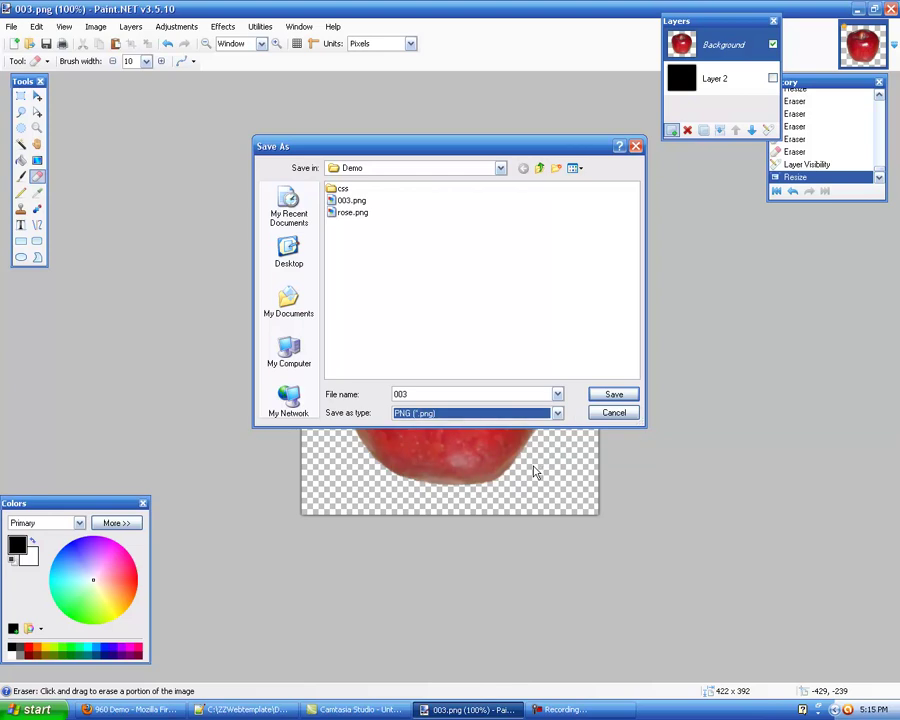
pyautogui.click(632, 398)
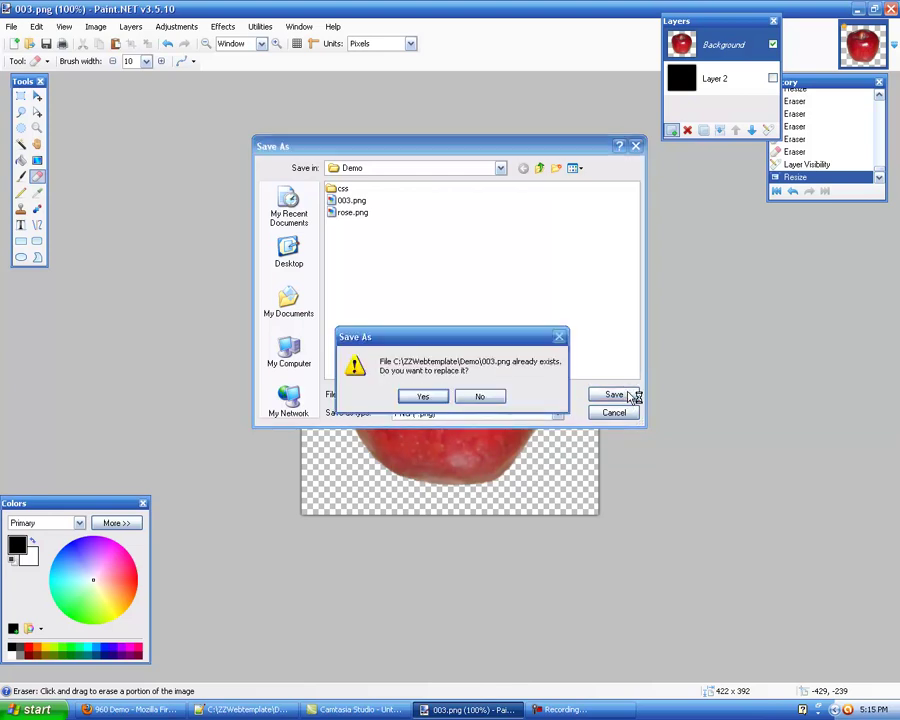
pyautogui.click(443, 396)
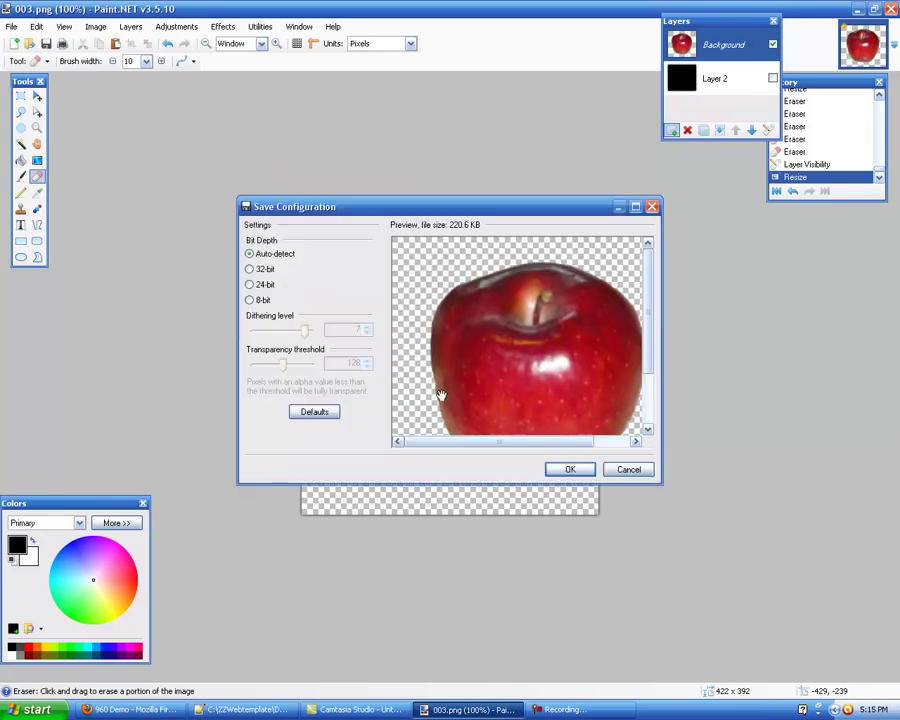
pyautogui.click(586, 470)
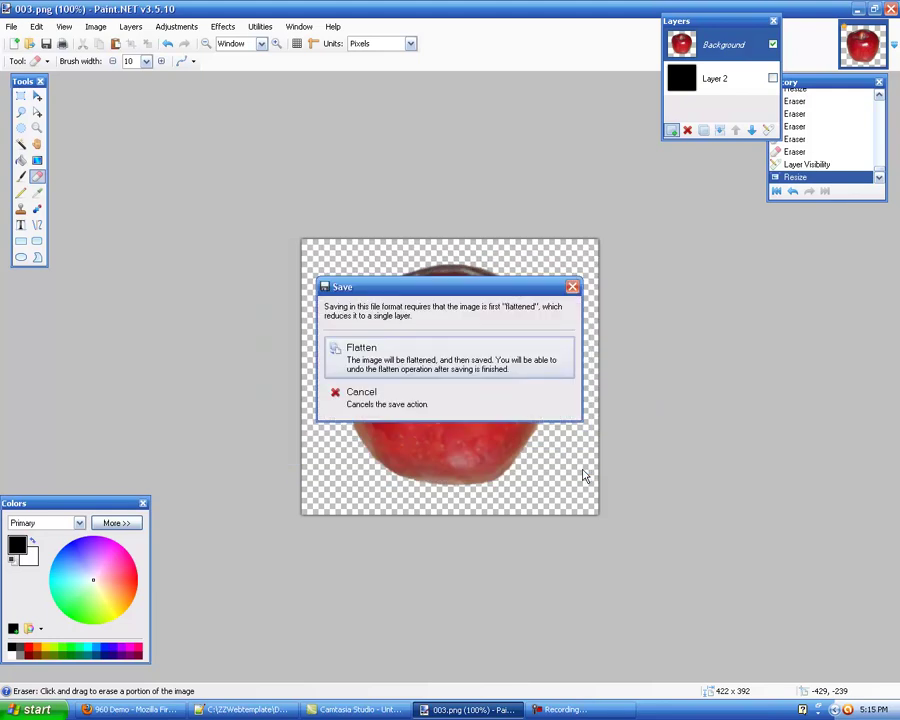
pyautogui.click(501, 366)
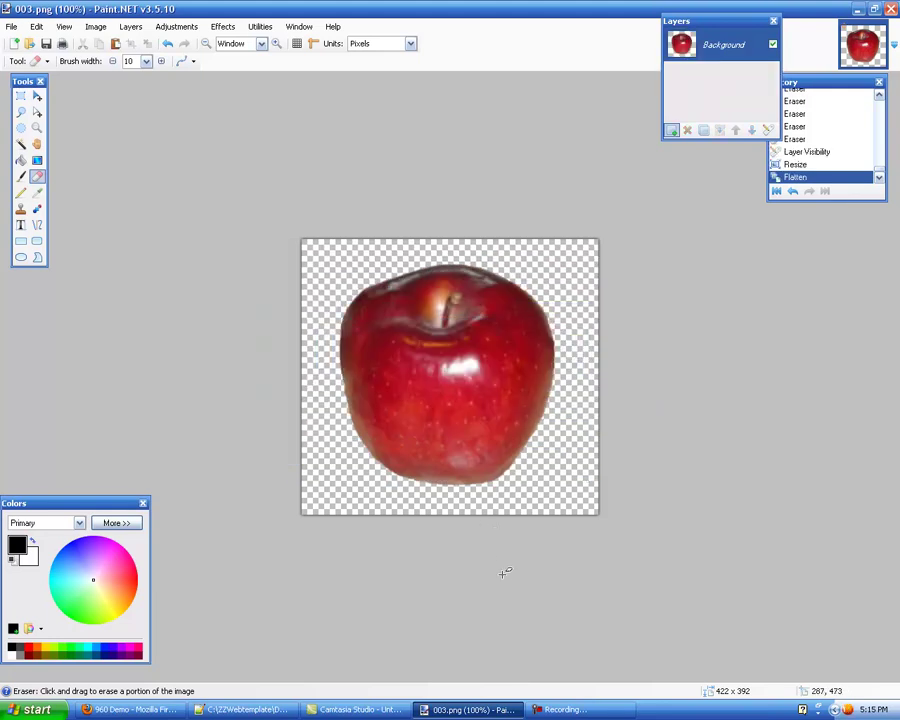
pyautogui.click(167, 700)
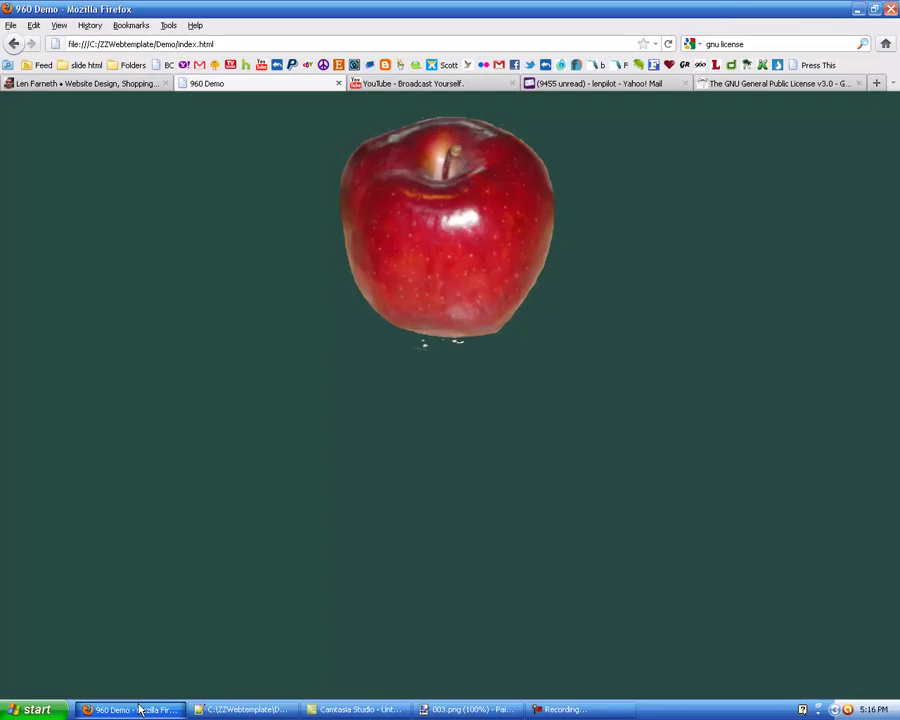
# Reload the 960 Demo page to display the speck-free apple.
pyautogui.click(670, 46)
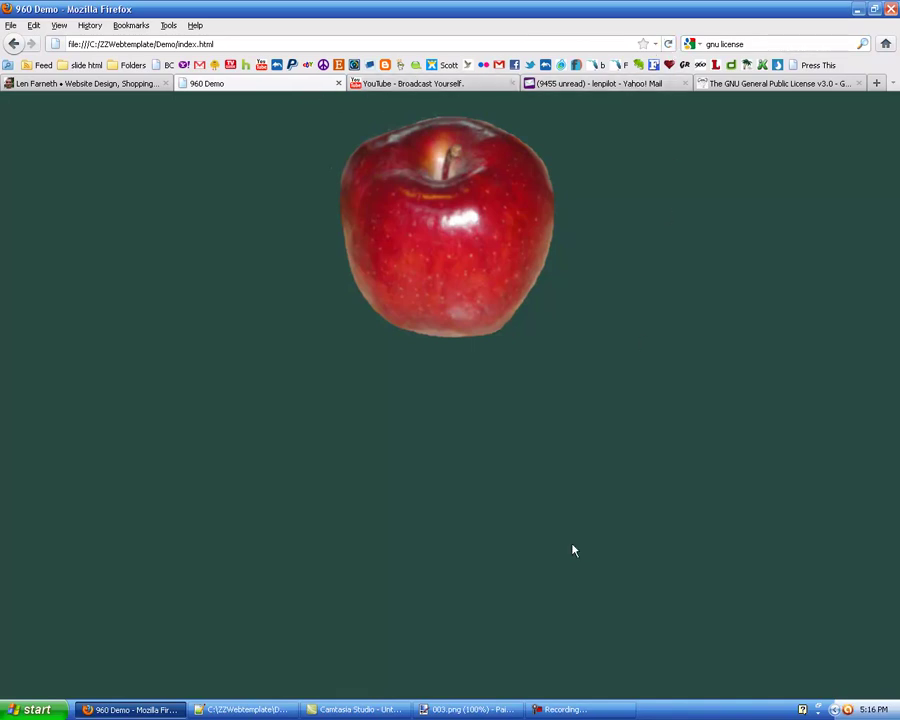
pyautogui.click(482, 707)
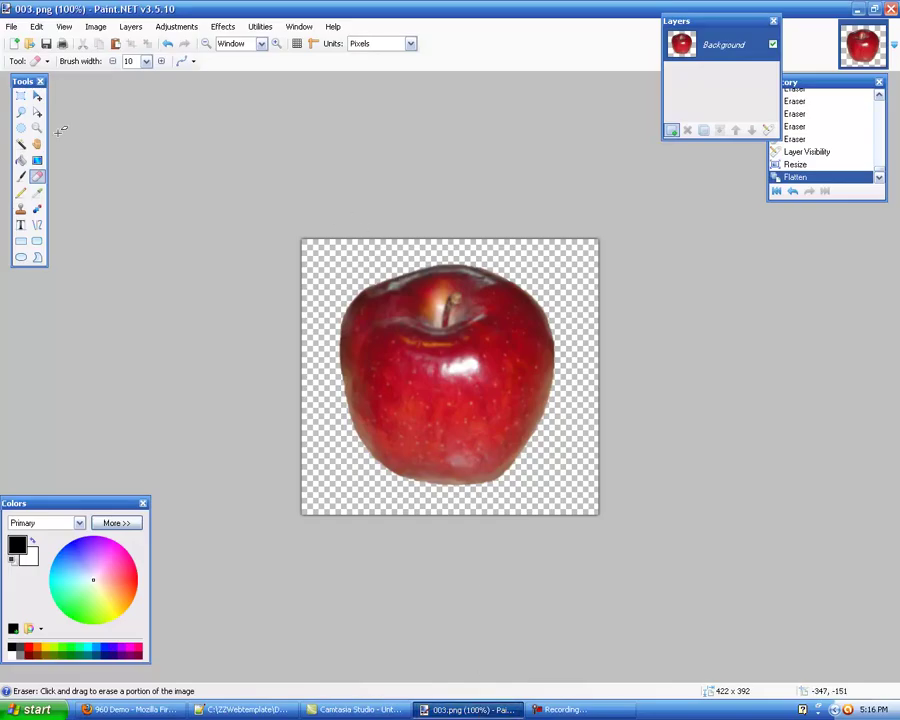
pyautogui.click(20, 95)
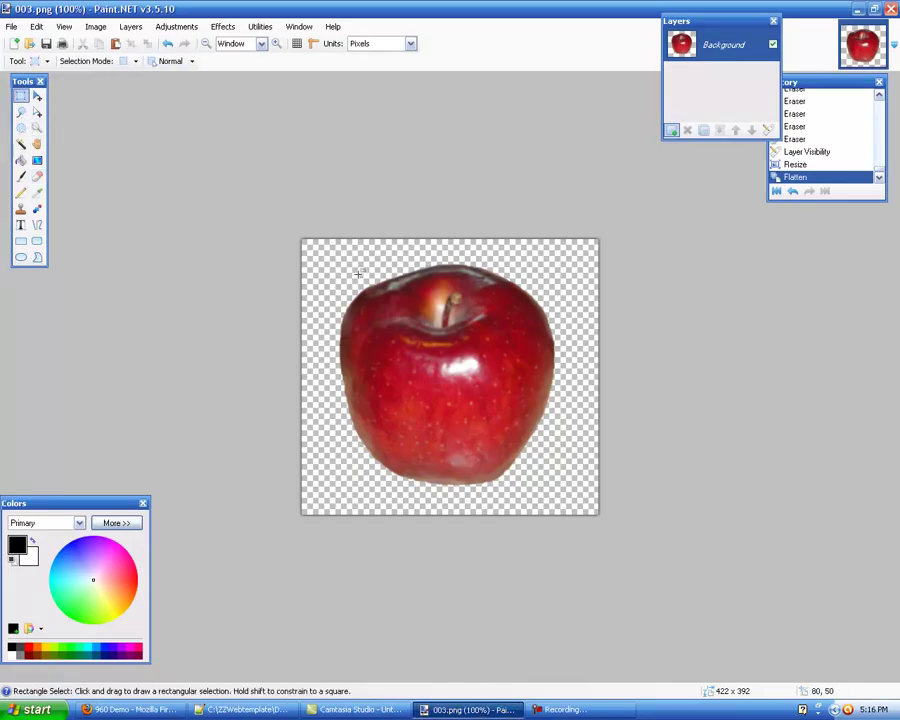
pyautogui.moveTo(316, 247); pyautogui.dragTo(587, 503)
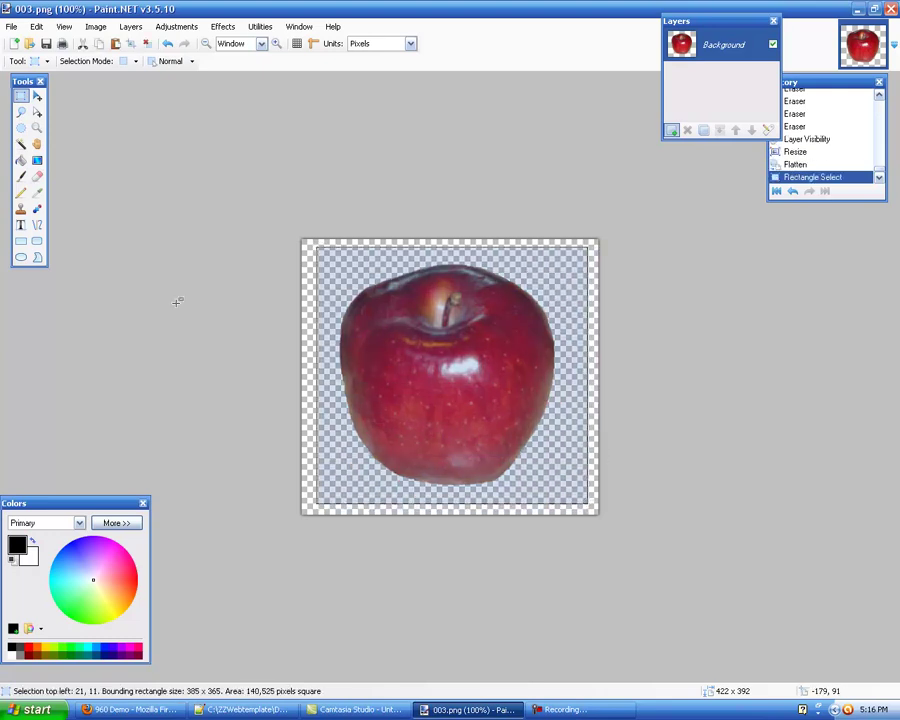
pyautogui.click(175, 30)
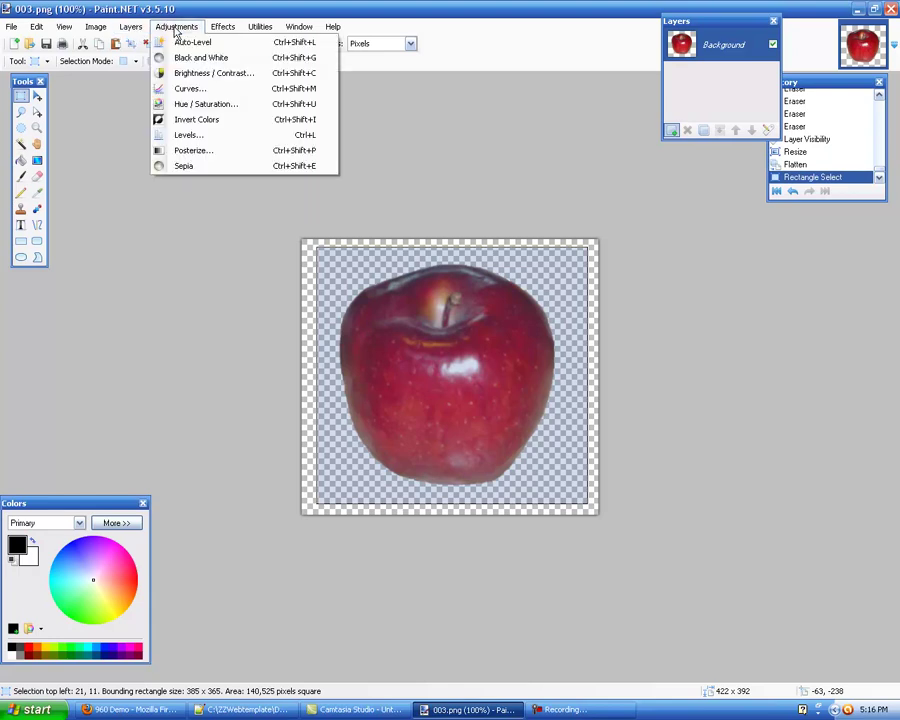
pyautogui.click(182, 104)
pyautogui.moveTo(461, 289); pyautogui.dragTo(206, 108)
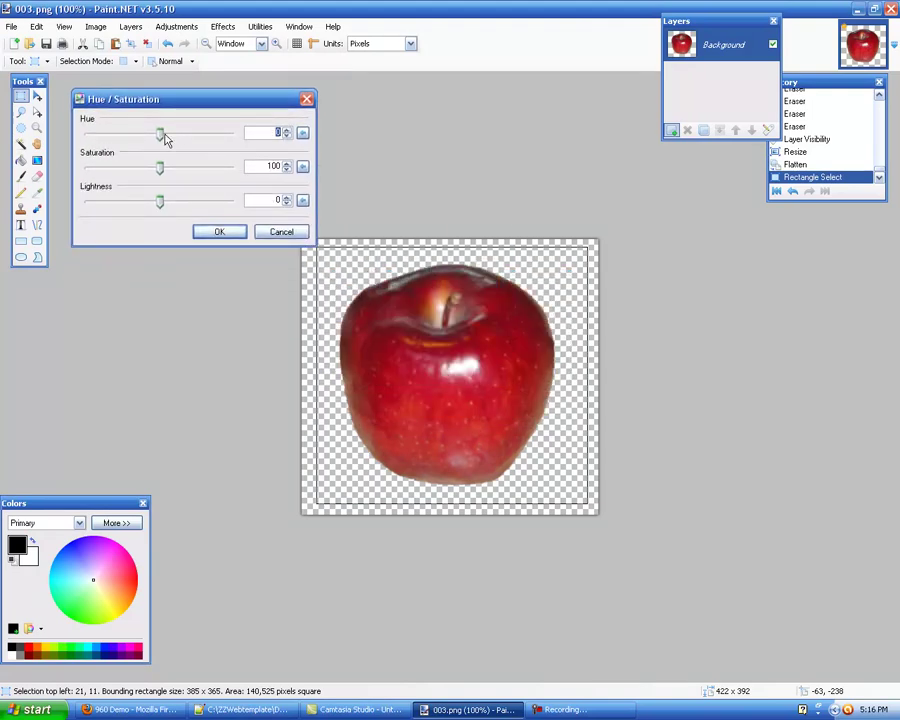
pyautogui.moveTo(164, 138); pyautogui.dragTo(196, 139)
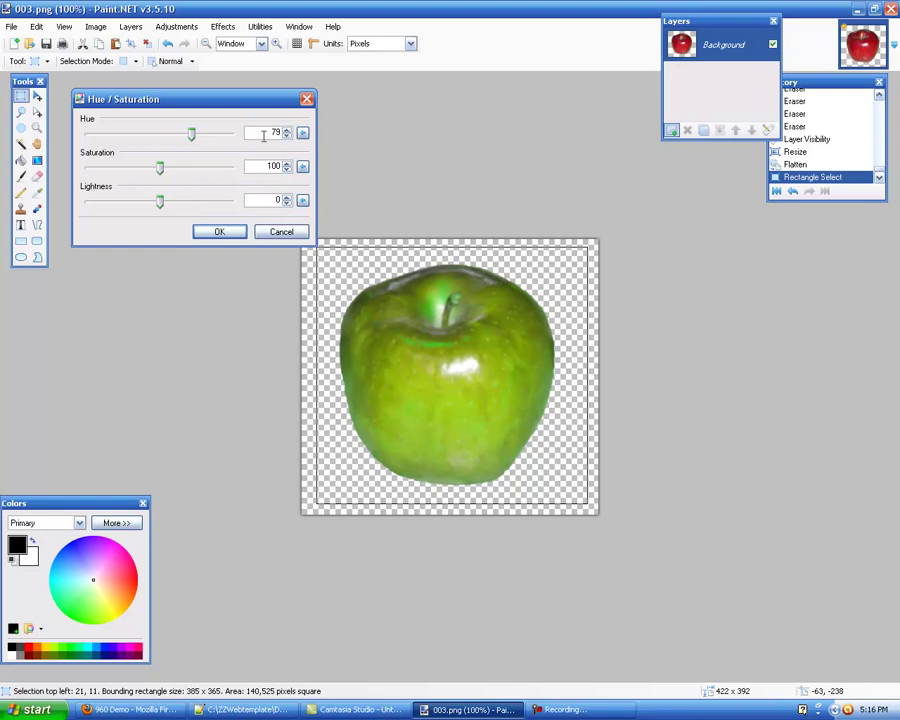
pyautogui.moveTo(158, 168)
pyautogui.mouseDown()
pyautogui.moveTo(170, 182)
pyautogui.moveTo(128, 183)
pyautogui.moveTo(160, 170)
pyautogui.mouseUp()
pyautogui.moveTo(192, 134); pyautogui.dragTo(197, 138)
pyautogui.moveTo(160, 172); pyautogui.dragTo(166, 171)
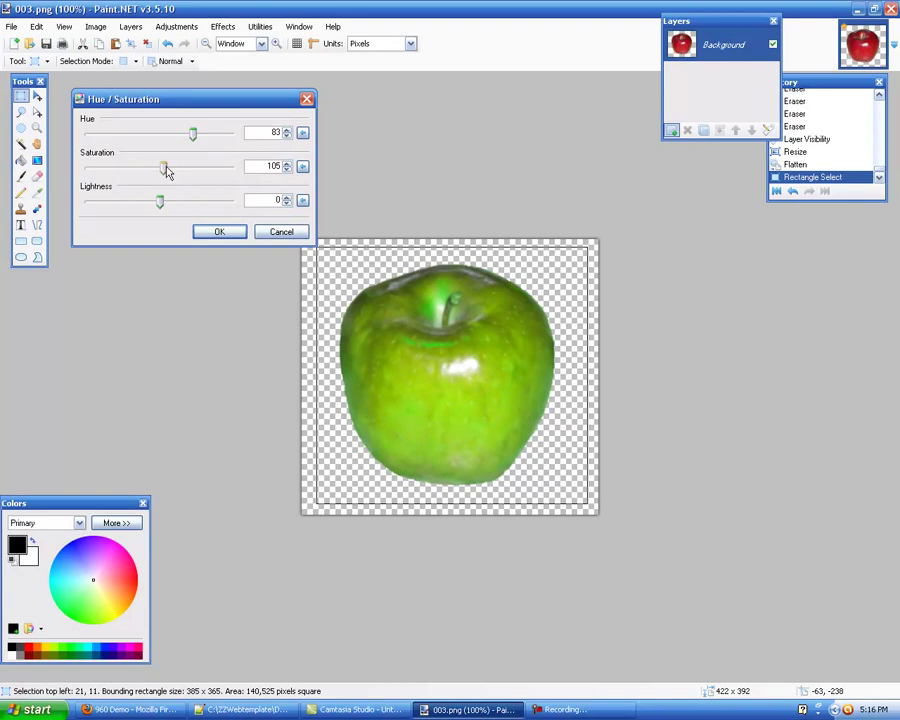
pyautogui.click(281, 232)
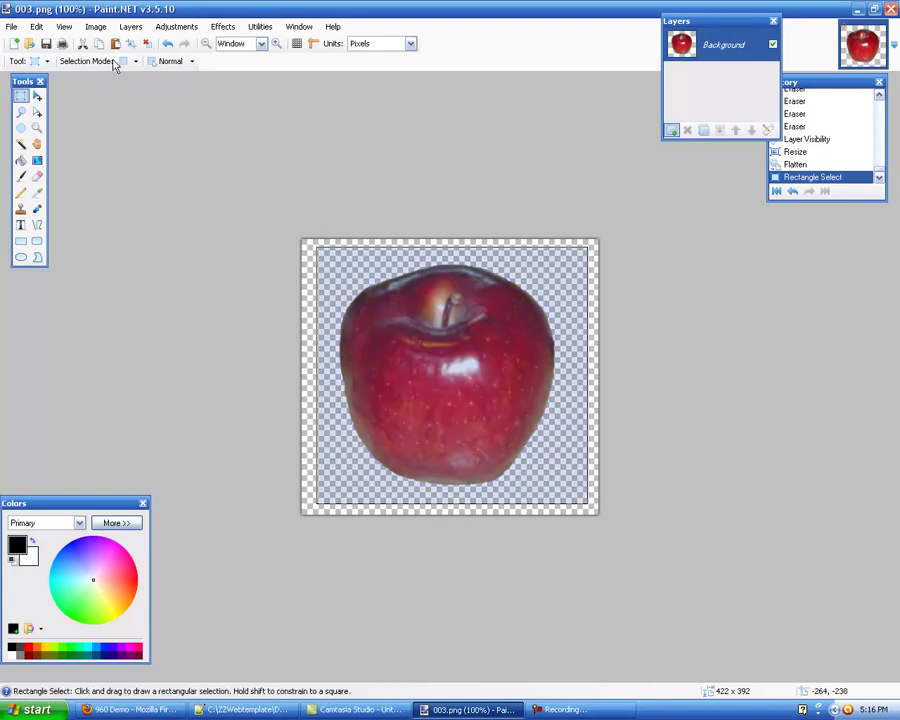
pyautogui.click(234, 144)
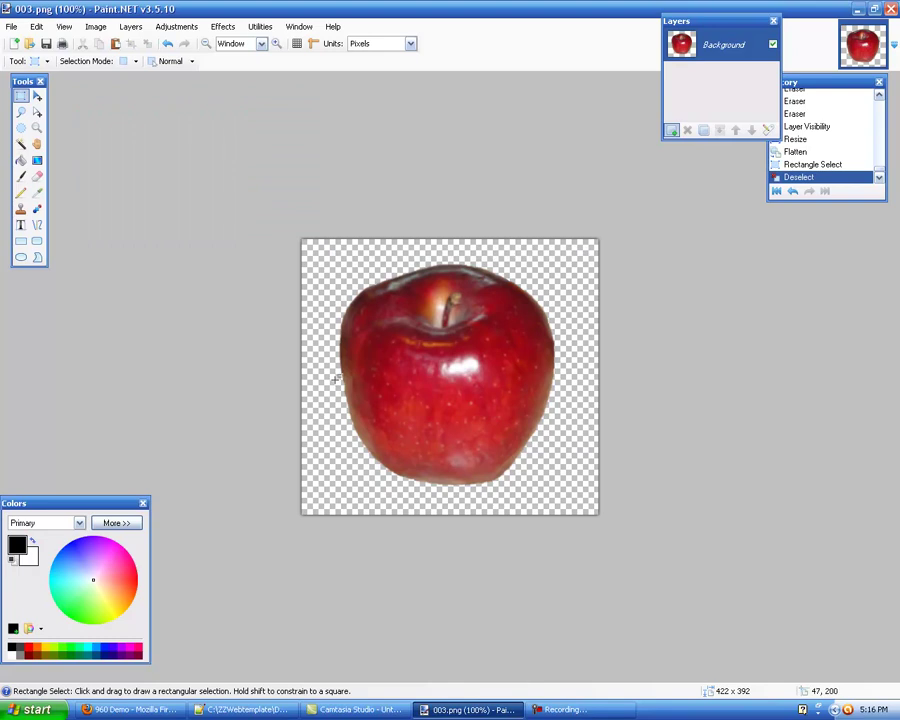
pyautogui.click(132, 711)
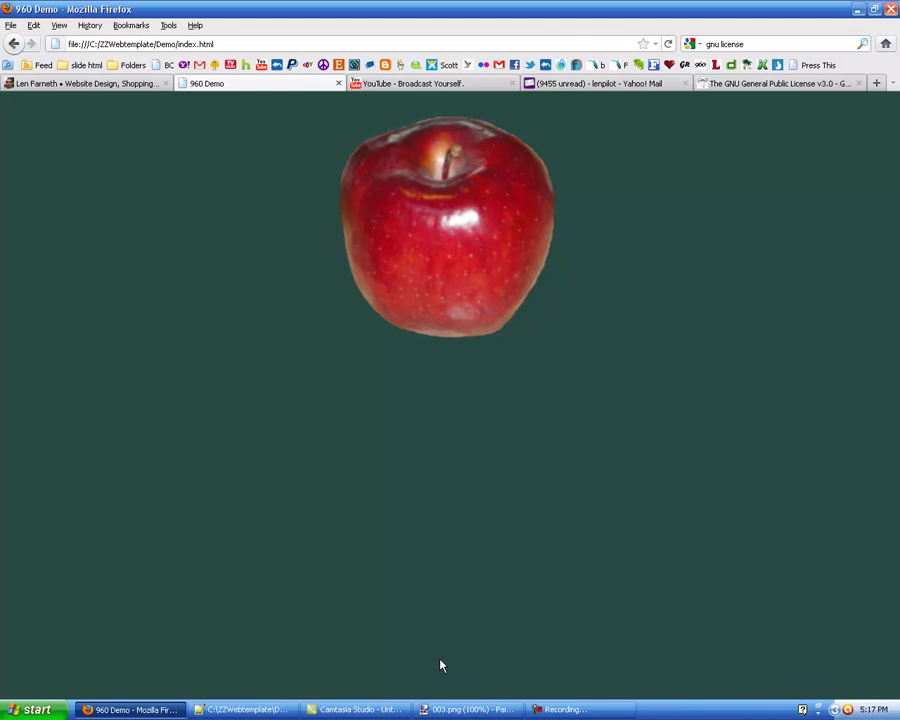
pyautogui.click(562, 709)
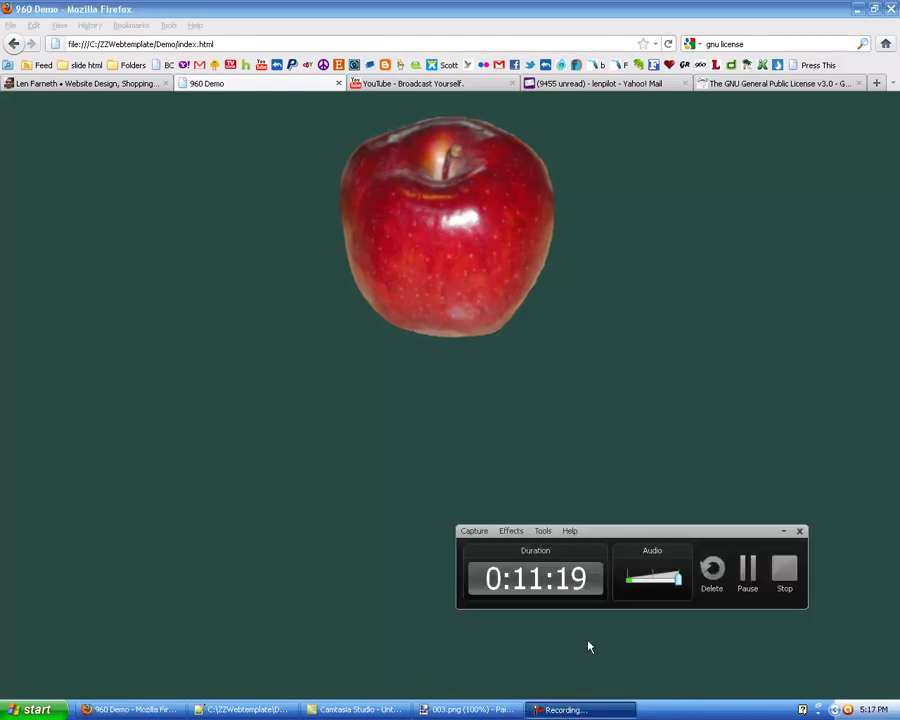